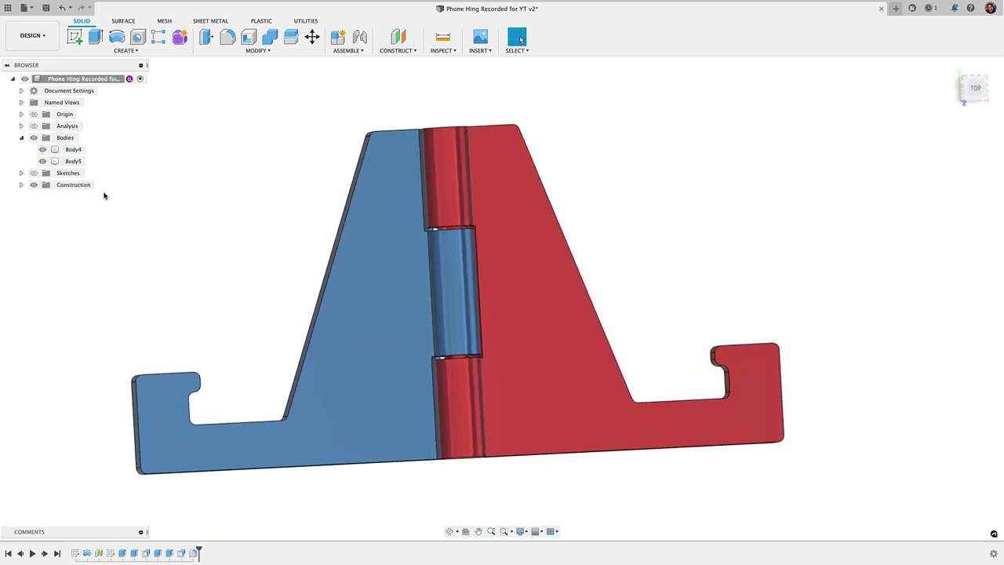
Hide and reshow Body4 and Body5 individually to examine the two hinge halves.
click(42, 149)
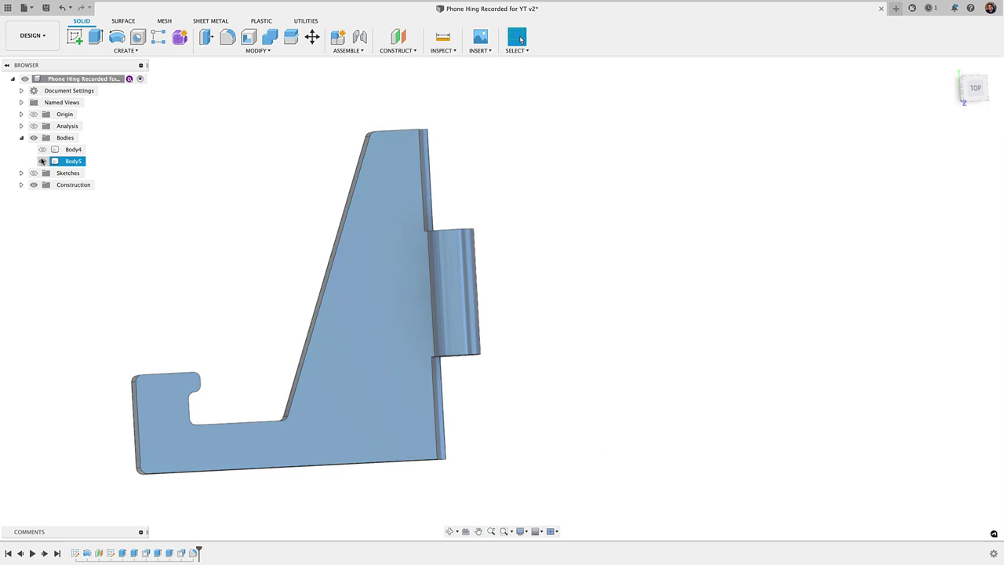
click(42, 161)
click(42, 161)
click(42, 149)
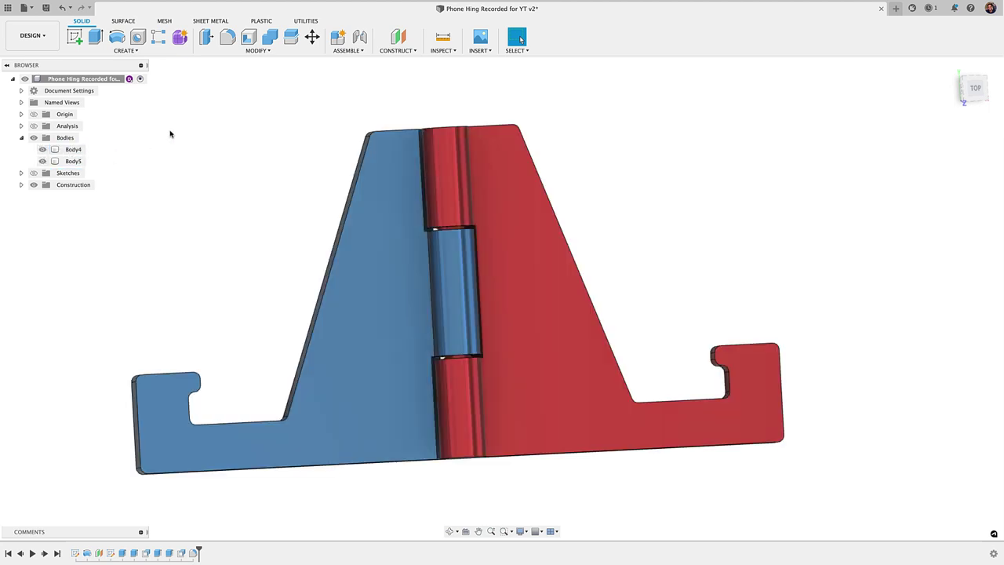
Show the section analysis to examine the clearance gap and conical pivots between the hinge halves, and hide it again.
click(33, 126)
click(73, 161)
scroll(503, 326, up, 4)
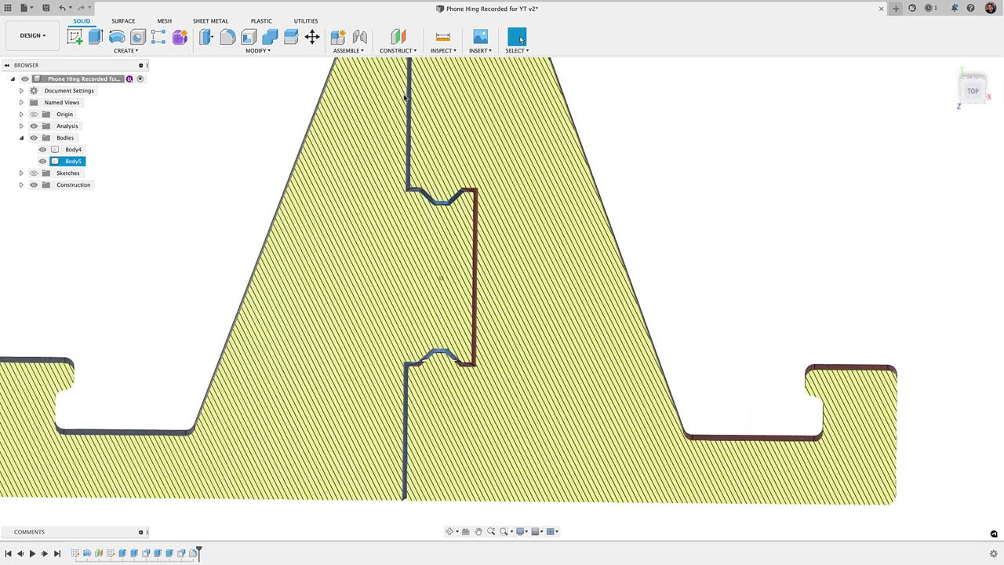
click(444, 211)
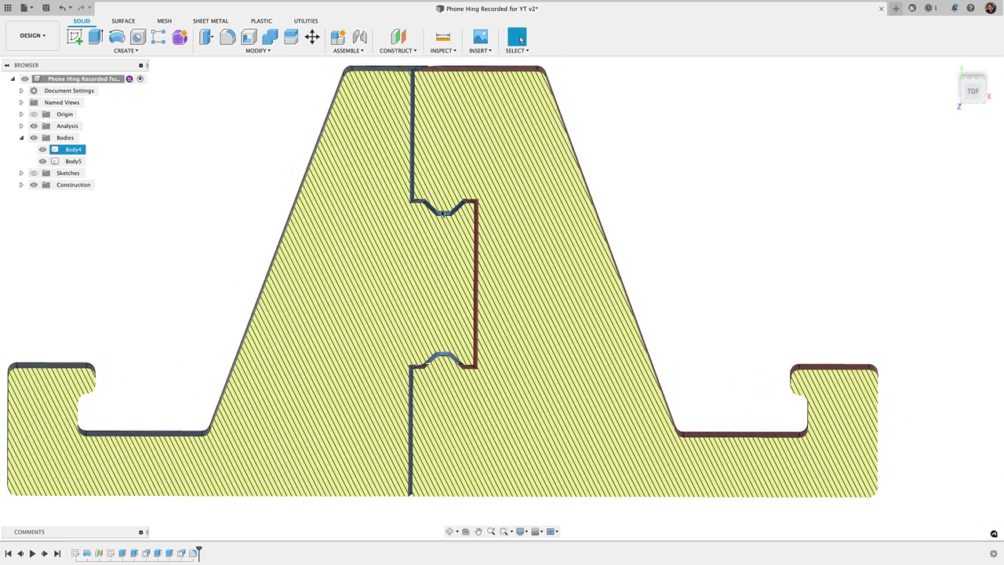
scroll(453, 281, down, 3)
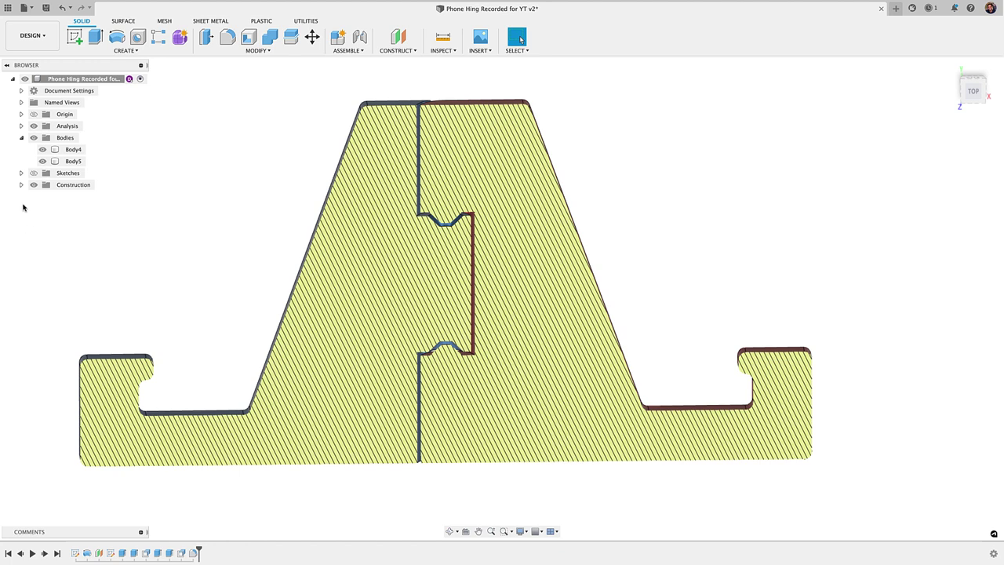
click(60, 162)
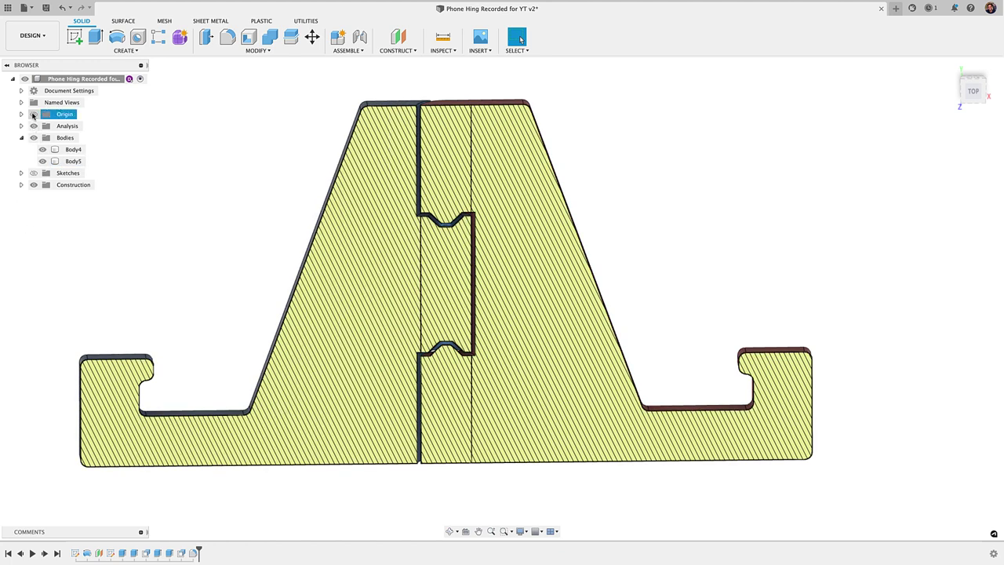
click(33, 126)
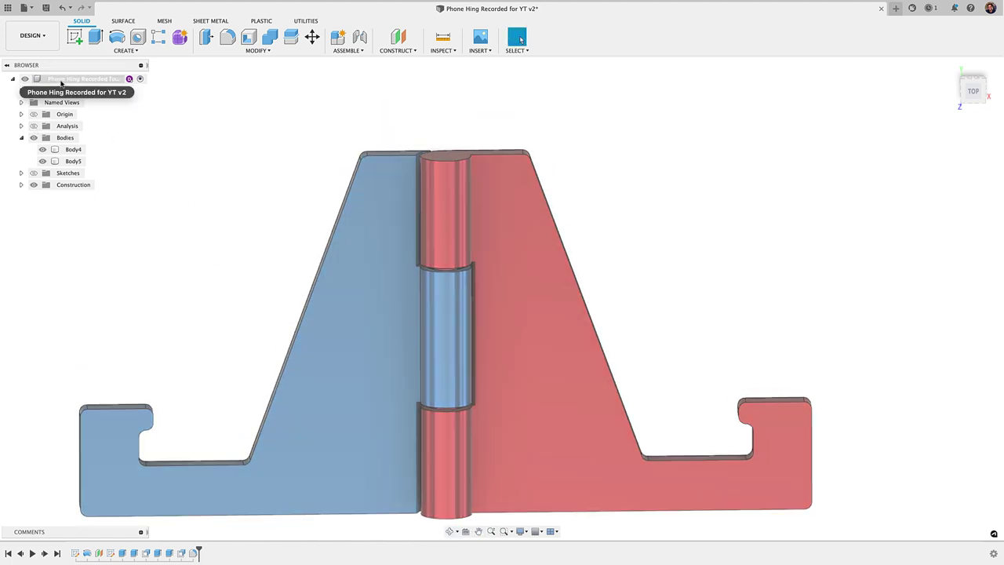
Save the whole design with both bodies as a binary STL mesh in millimetres and send it to PrusaSlicer.
right_click(61, 82)
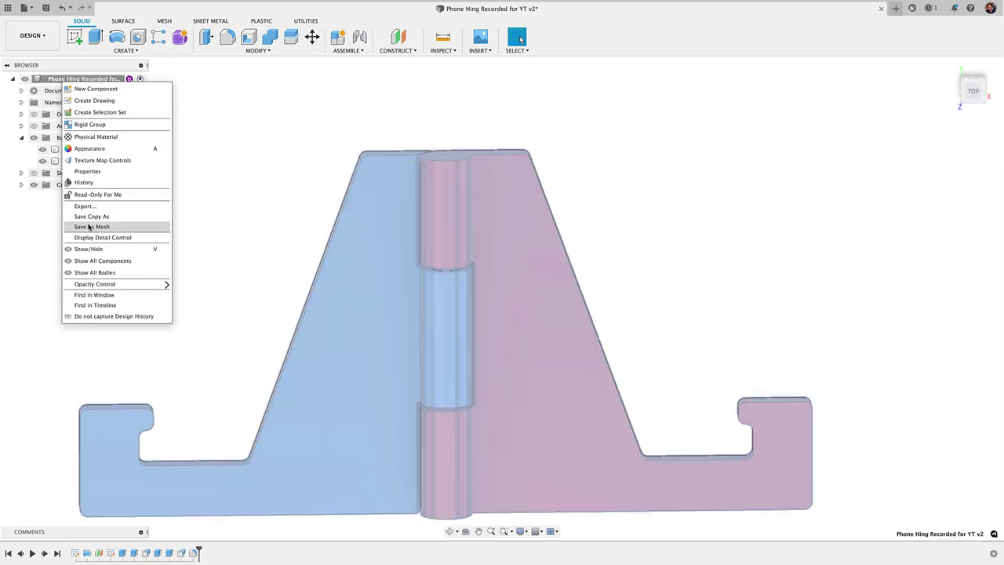
click(88, 226)
click(45, 161)
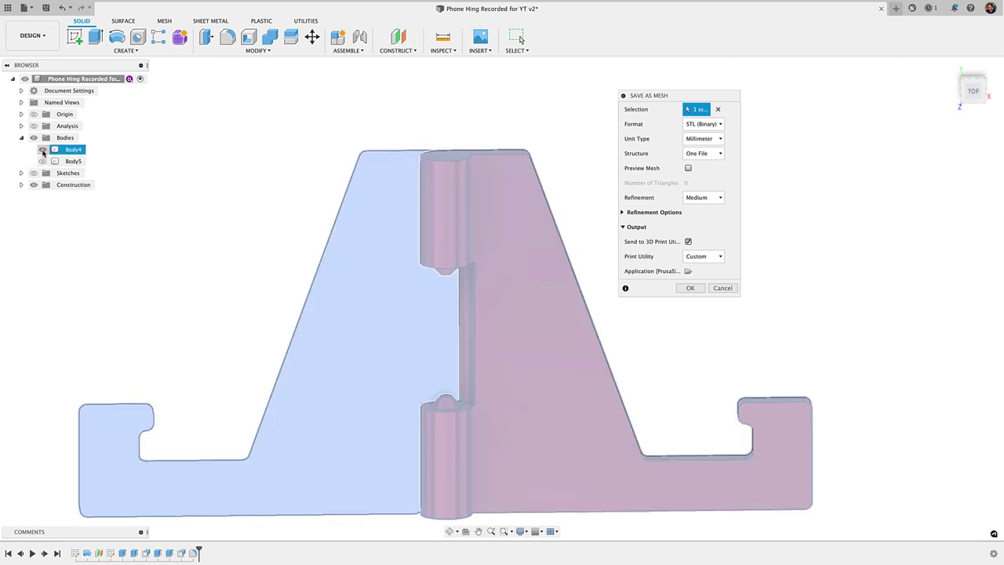
click(48, 152)
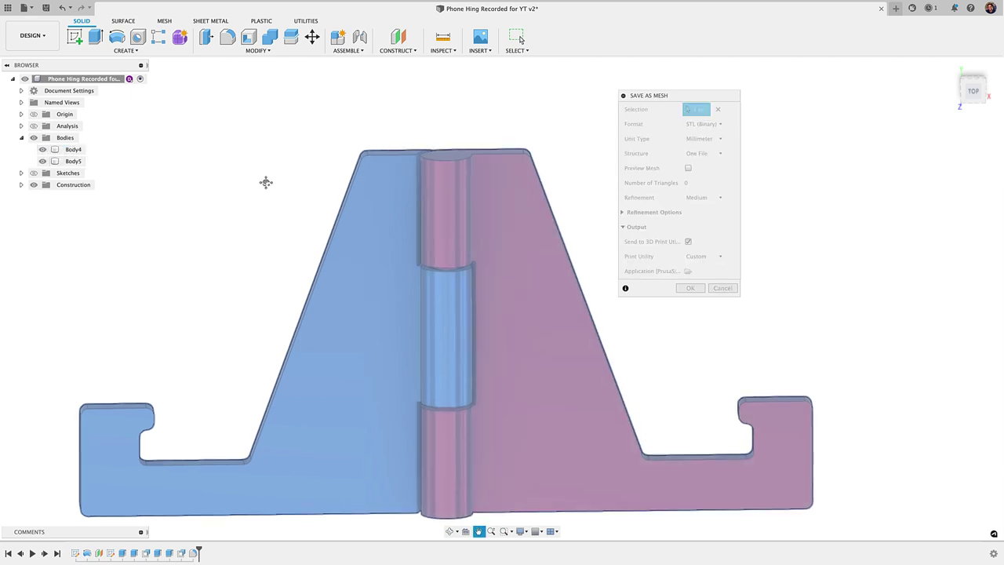
drag(653, 92, 656, 109)
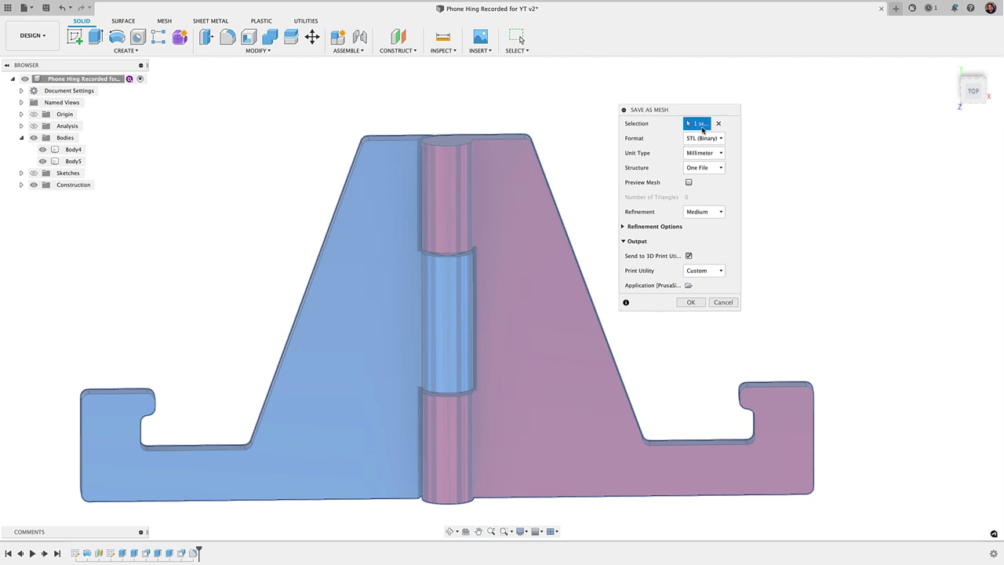
click(705, 138)
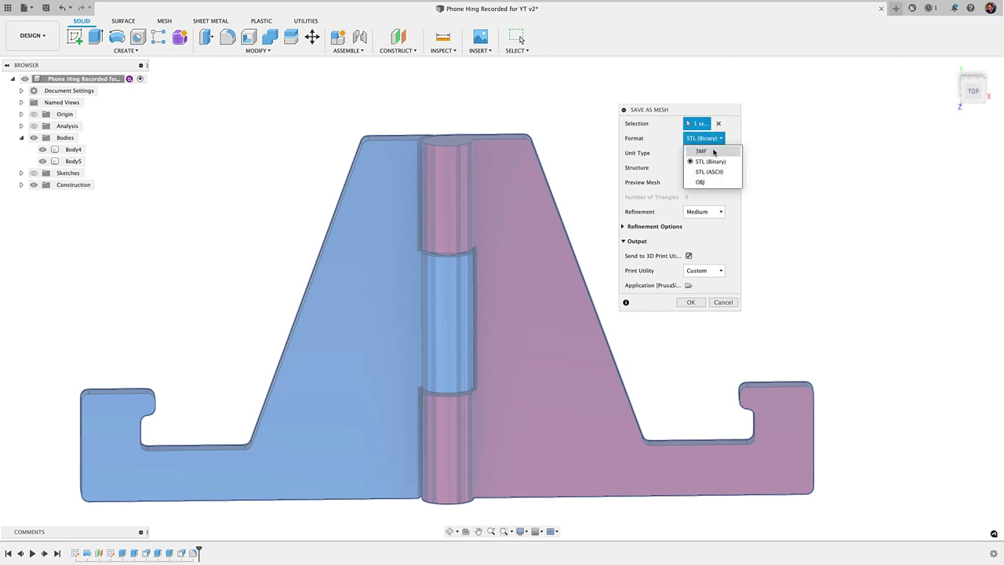
click(722, 133)
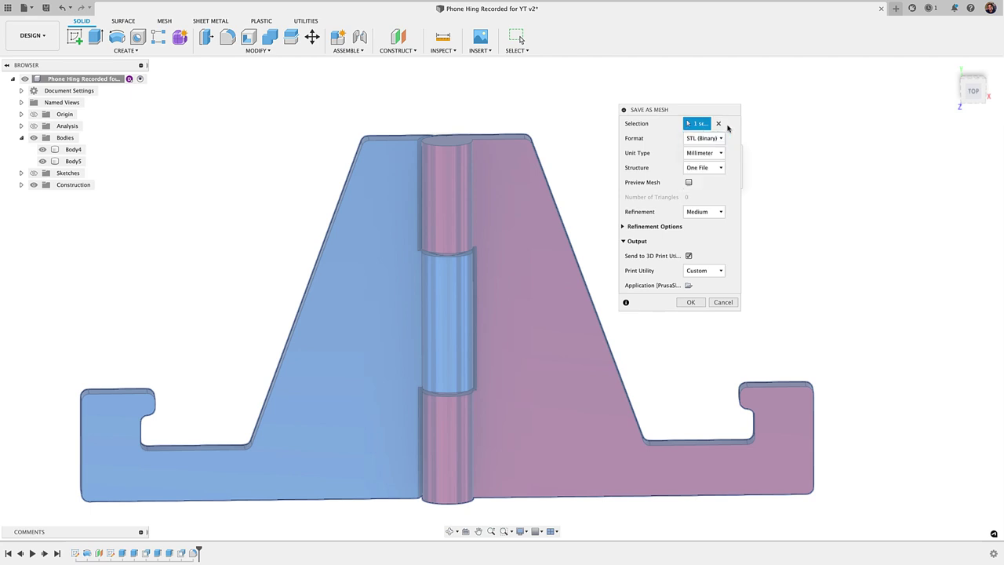
click(689, 256)
click(689, 256)
click(689, 257)
click(689, 257)
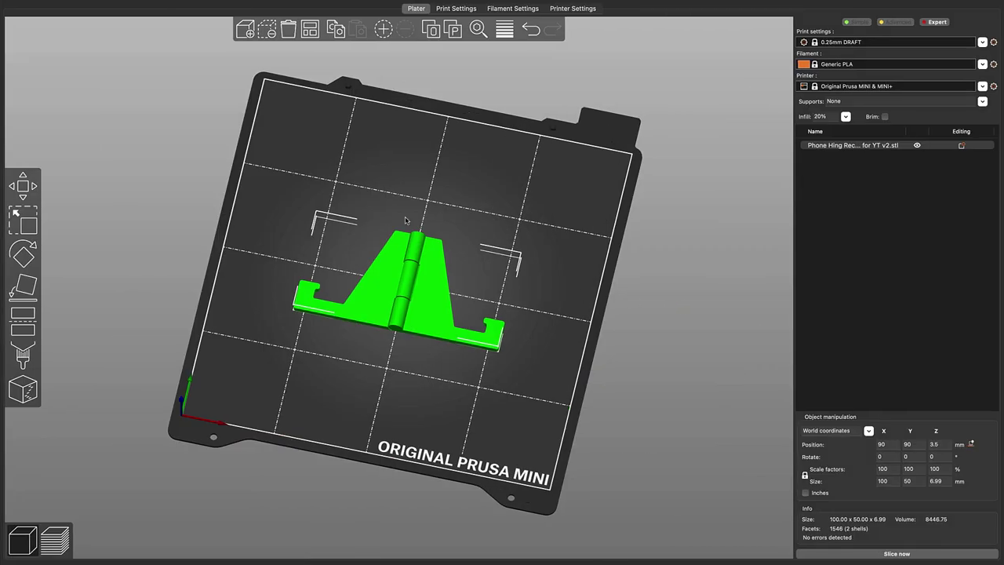
Keep the 0.25mm DRAFT print preset and slice the hinge model.
drag(406, 221, 443, 275)
scroll(440, 276, up, 3)
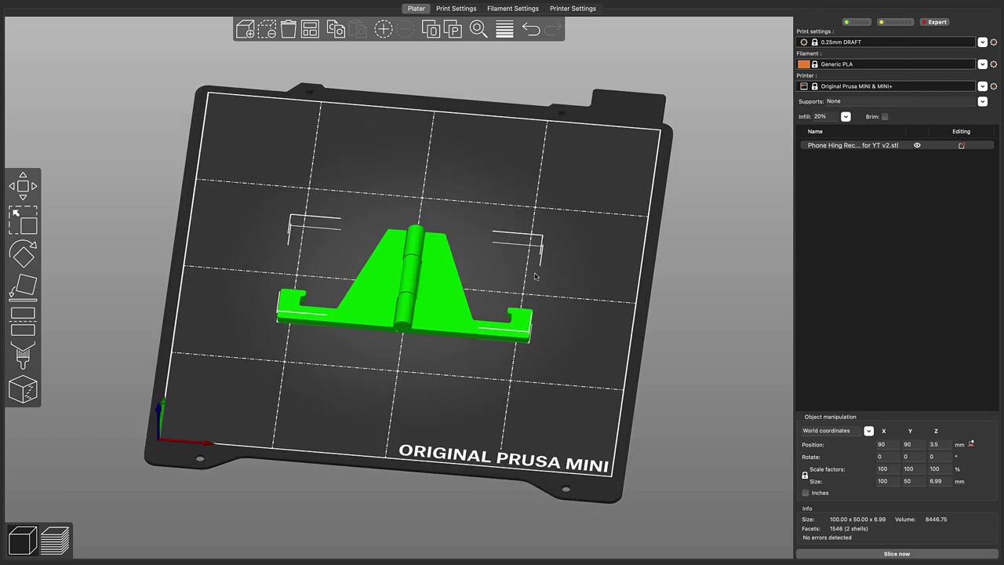
click(844, 44)
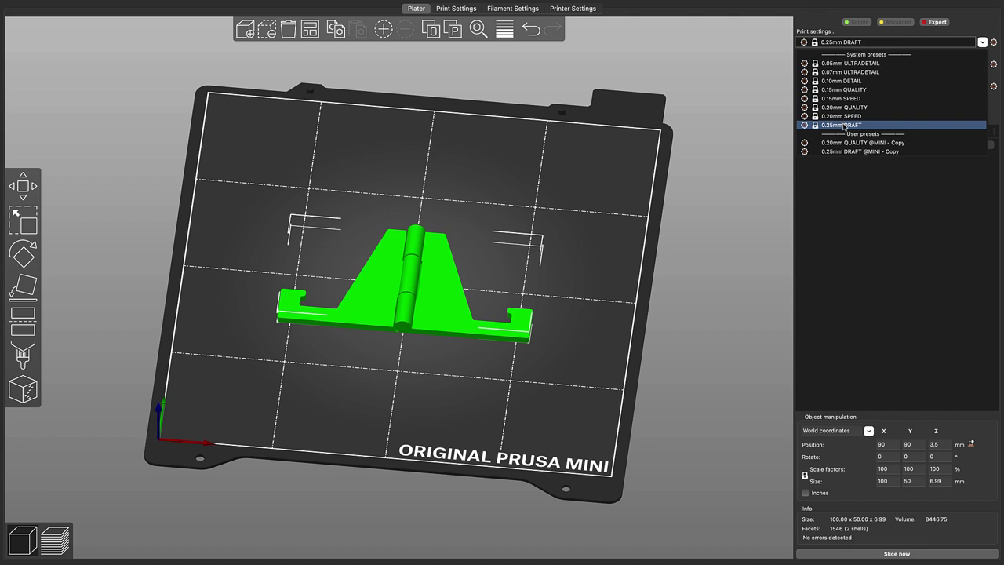
click(722, 178)
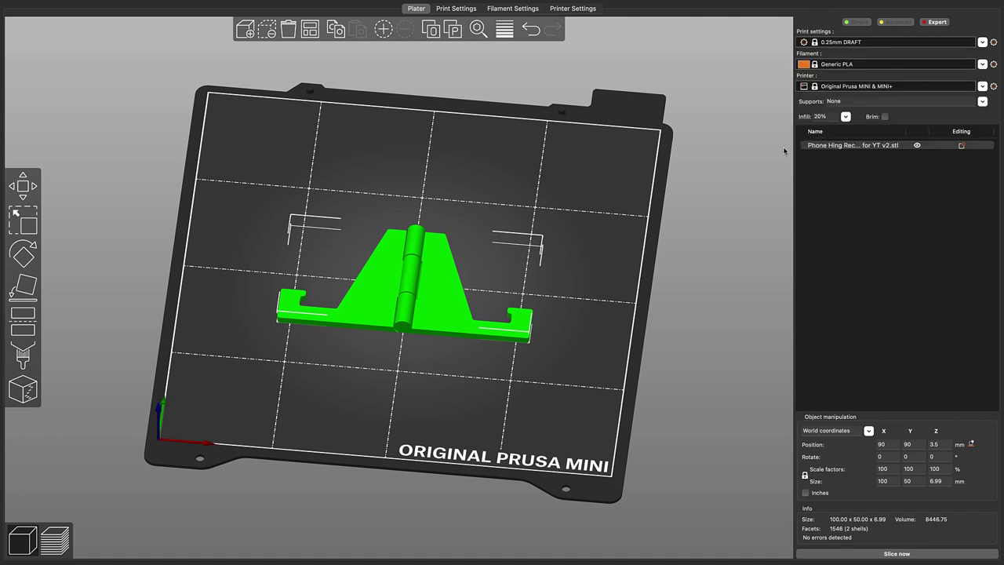
click(886, 554)
Examine the sliced hinge from the first layer up to the top layer, checking the gap between the halves.
drag(764, 23, 767, 541)
scroll(492, 345, up, 3)
scroll(492, 345, up, 3)
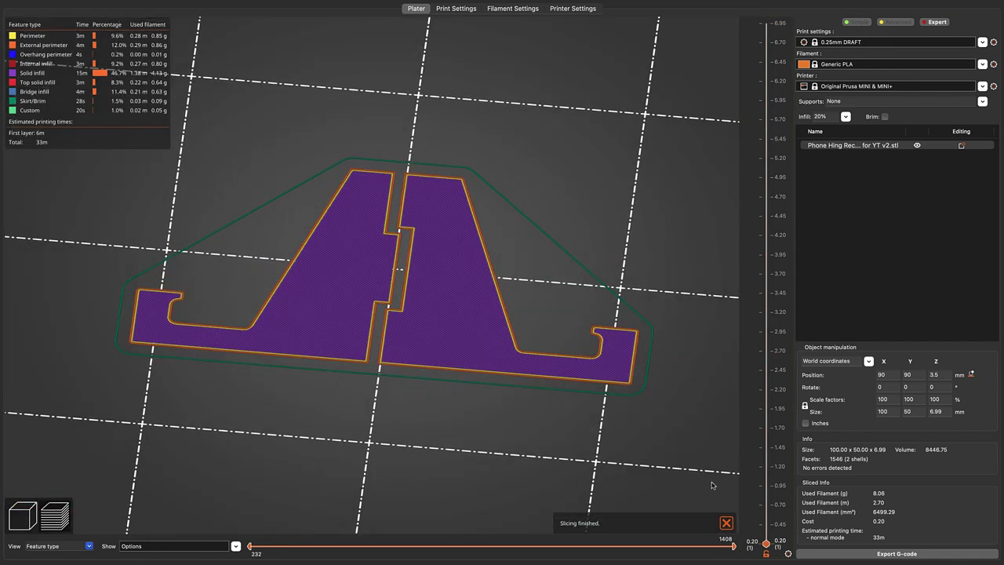
scroll(766, 547, up, 1)
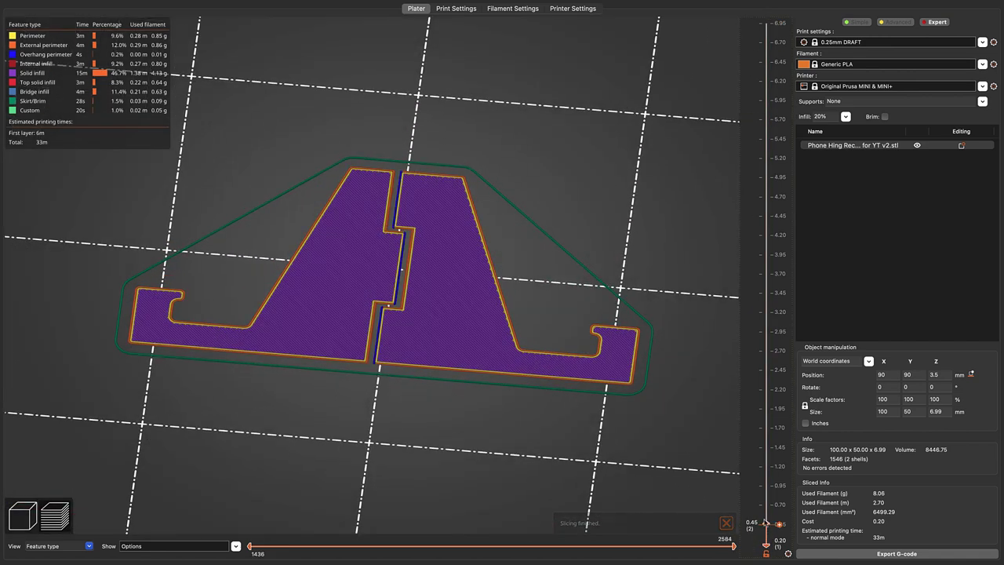
scroll(766, 522, up, 2)
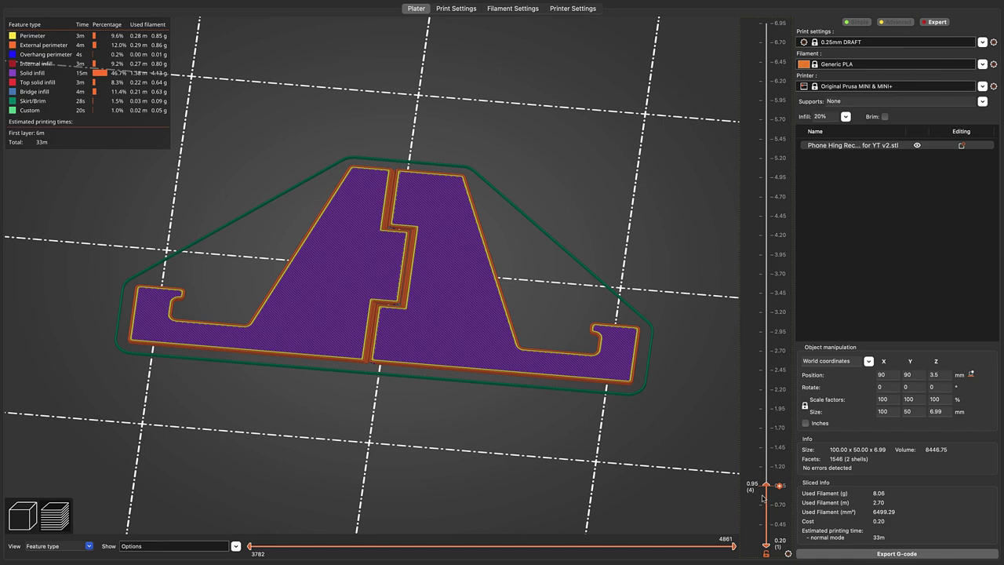
drag(767, 487, 769, 23)
middle_drag(584, 158, 599, 181)
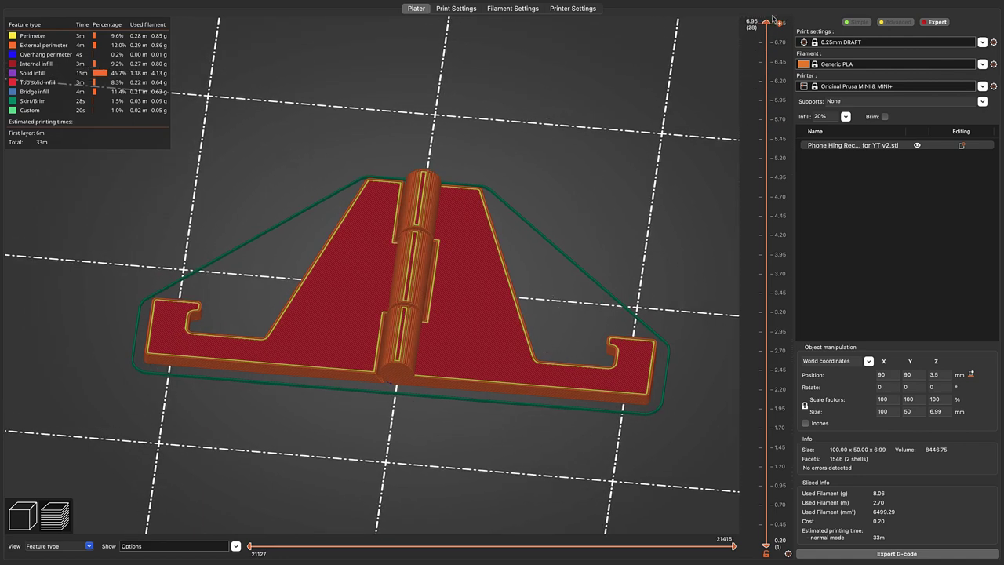
drag(766, 24, 751, 3)
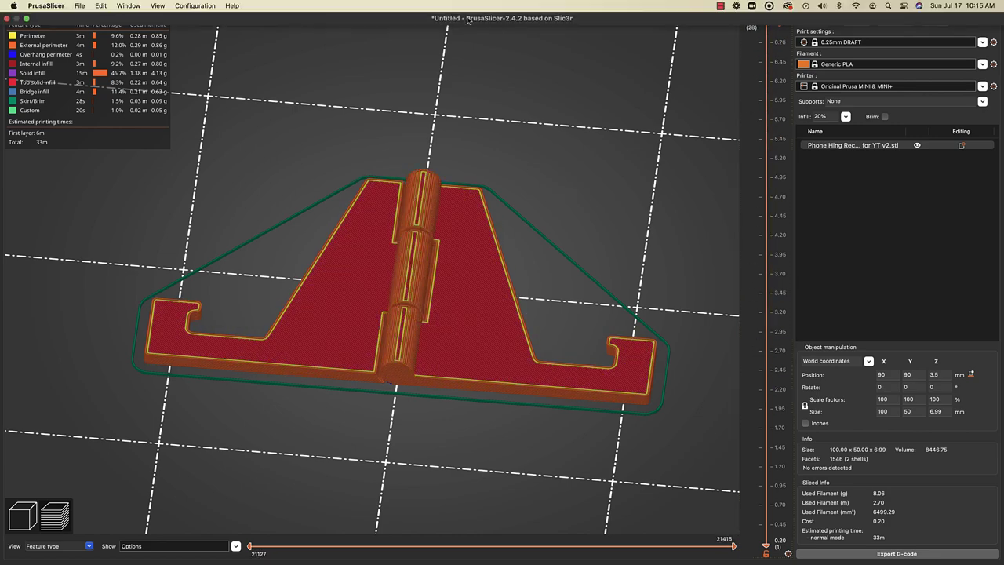
Set the top and bottom solid layers to 0 and reslice the hinge to inspect its exposed infill.
click(455, 9)
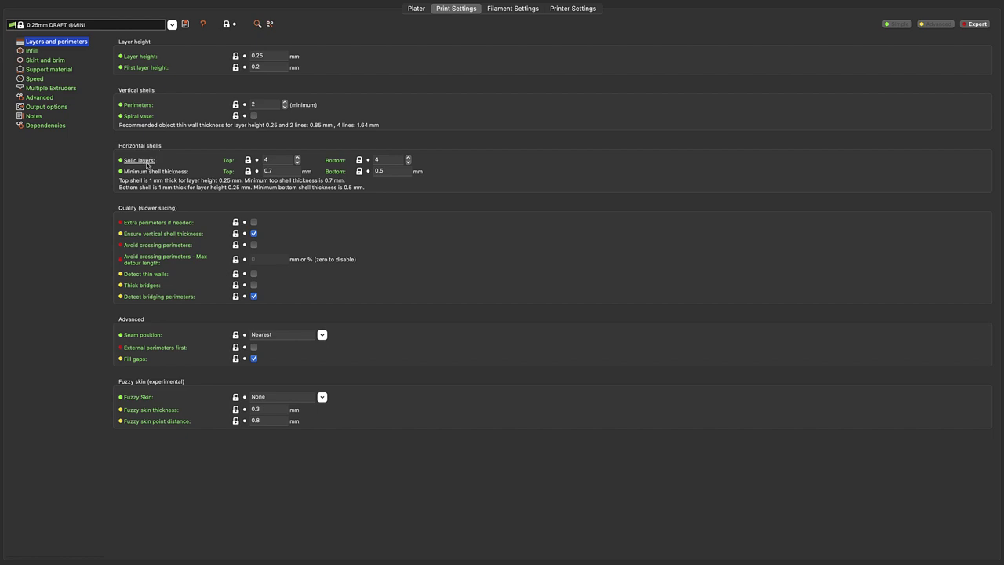
click(277, 161)
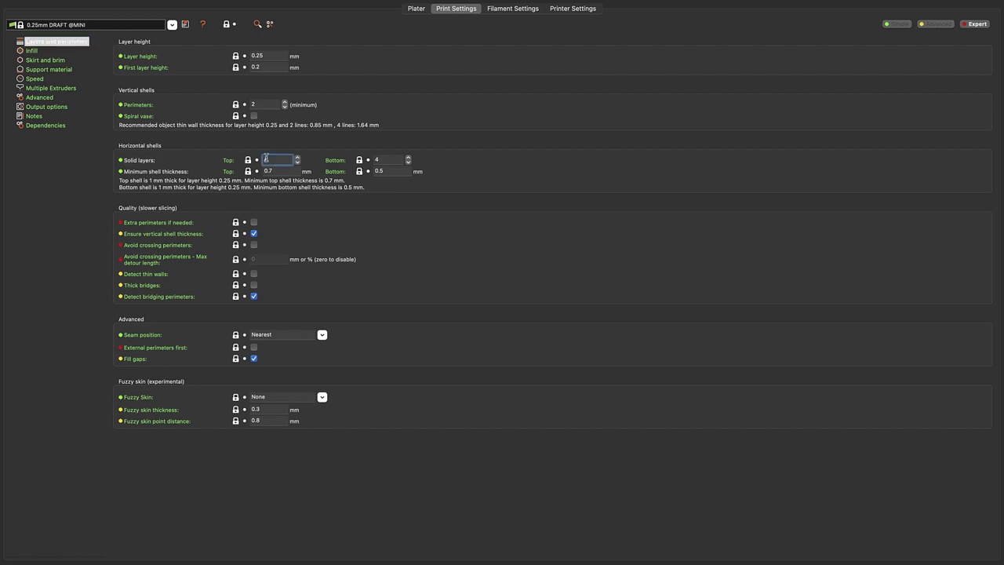
text(0)
key(Tab)
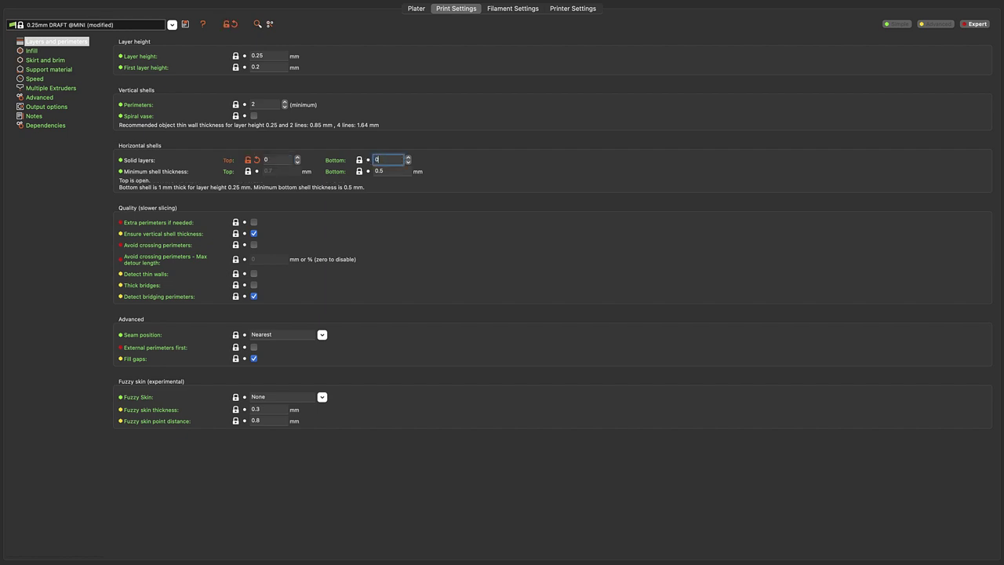
click(416, 8)
click(900, 553)
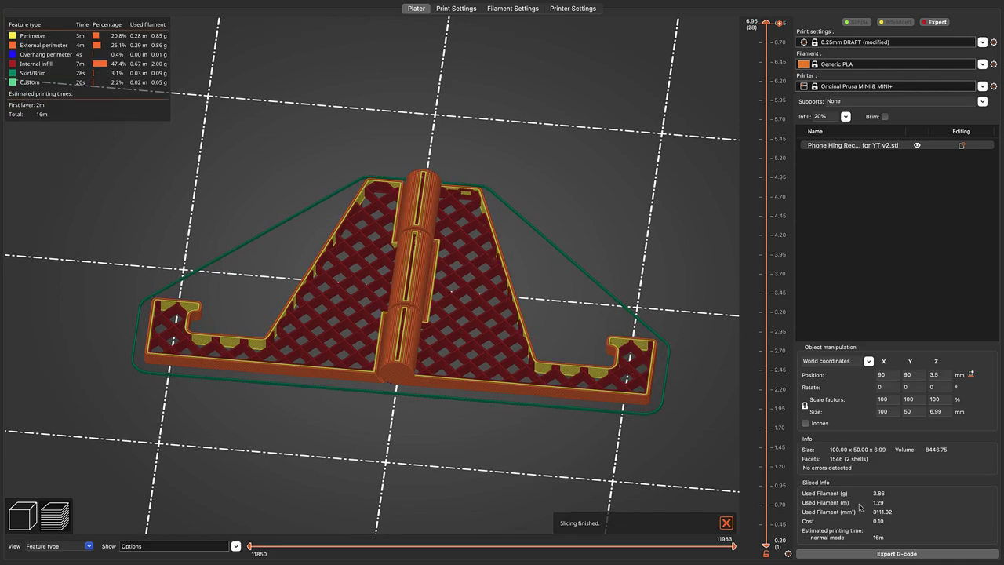
drag(627, 204, 626, 238)
drag(766, 22, 776, 4)
scroll(530, 305, up, 5)
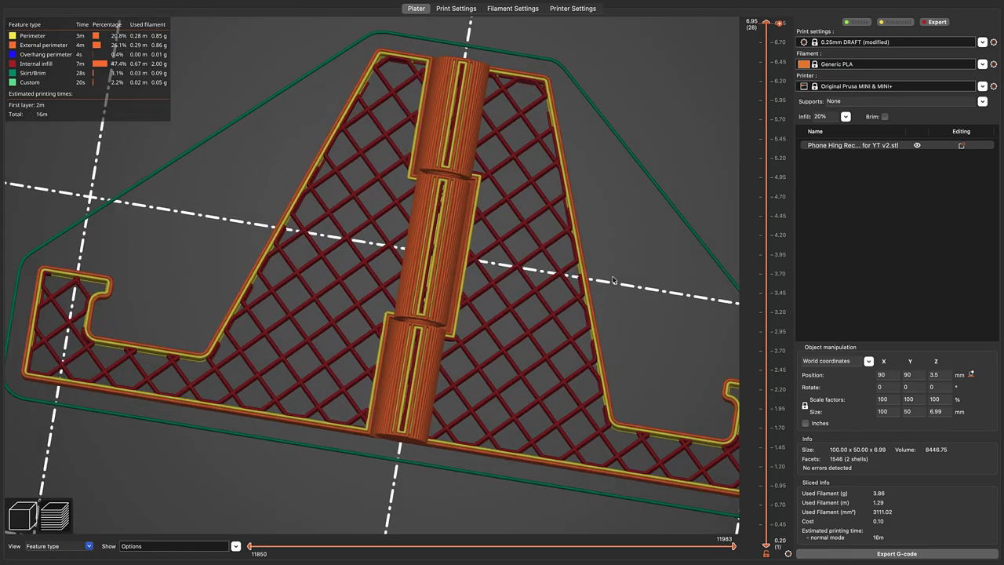
drag(614, 280, 539, 235)
Set the infill's fill pattern to Gyroid and inspect the resliced hinge.
click(456, 9)
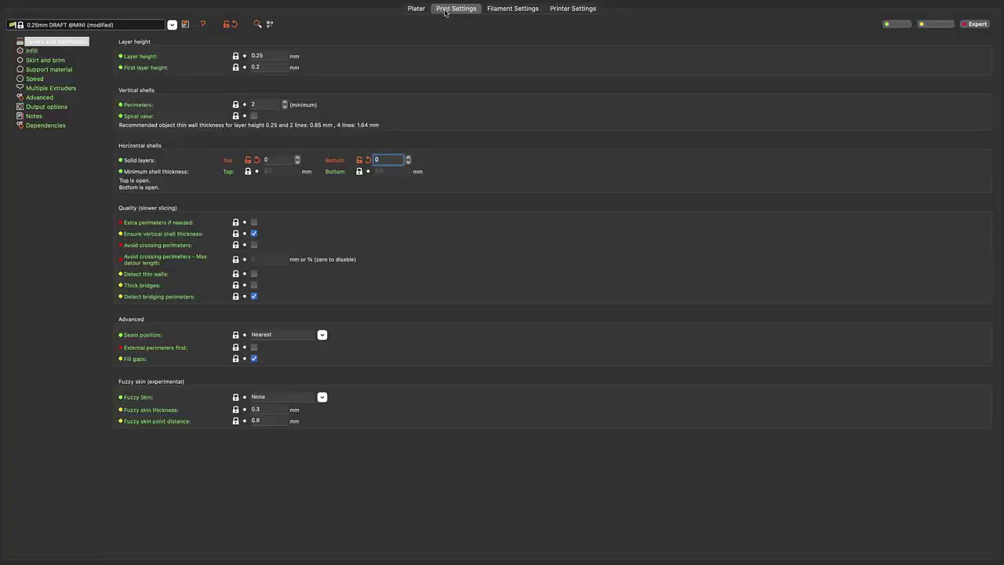
click(30, 52)
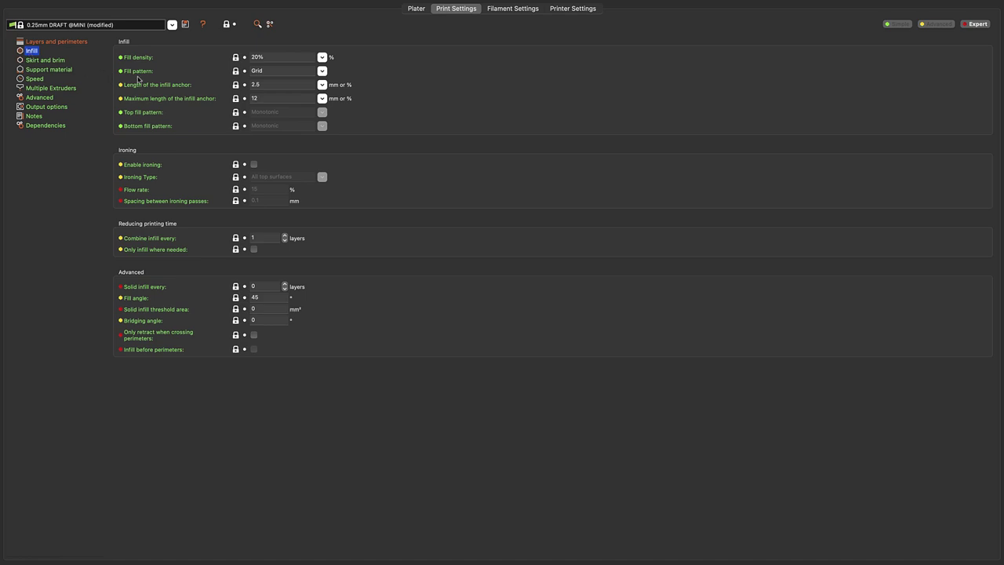
click(322, 70)
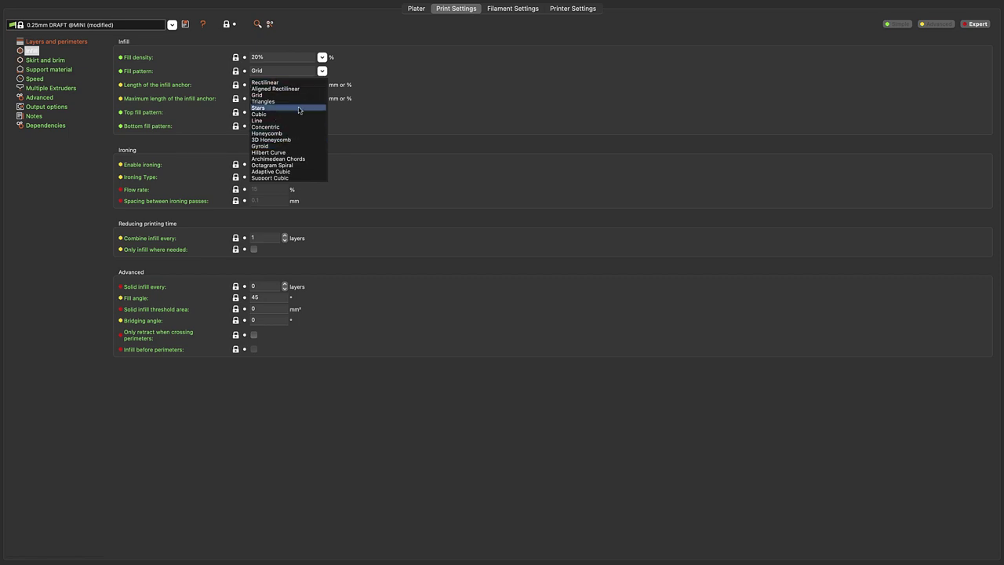
click(281, 146)
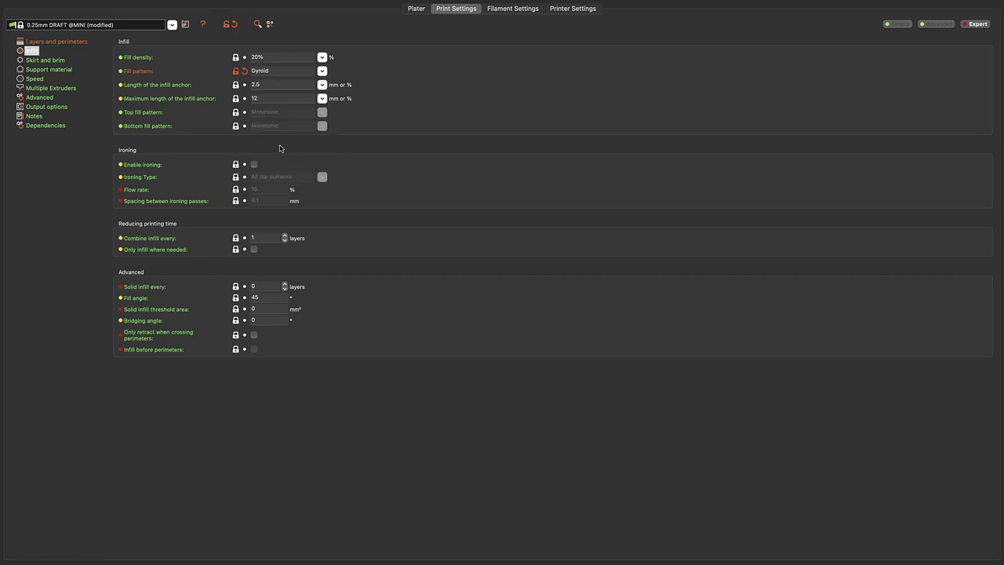
click(415, 9)
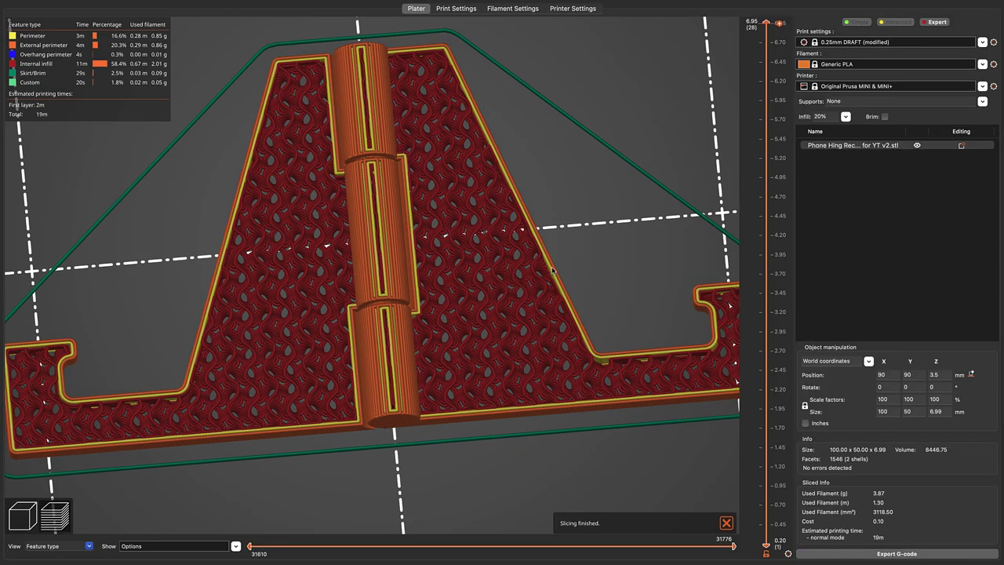
drag(558, 244, 572, 336)
scroll(572, 336, up, 3)
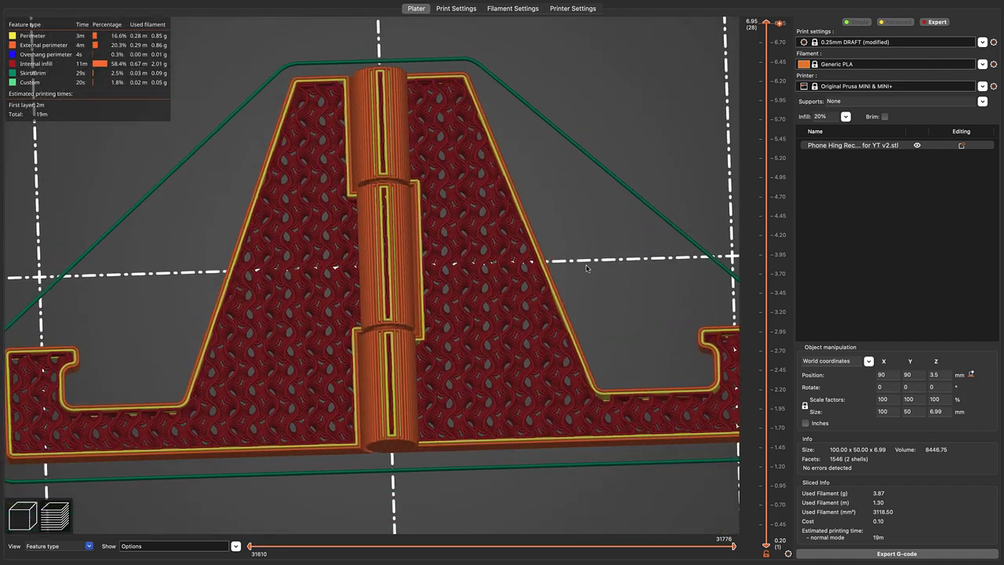
scroll(387, 314, down, 5)
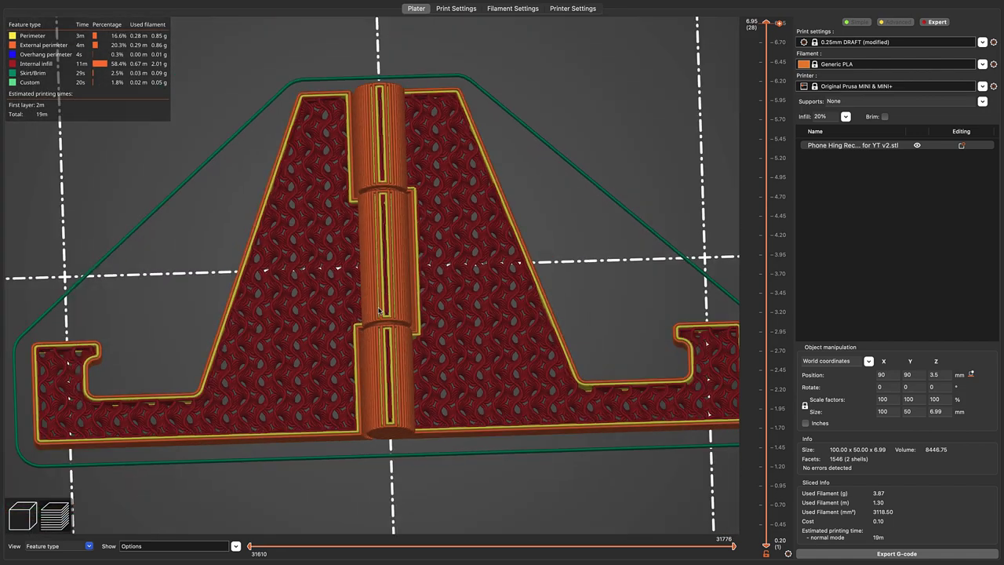
mouse_move(544, 280)
mouse_down()
mouse_move(550, 267)
mouse_move(550, 283)
mouse_up()
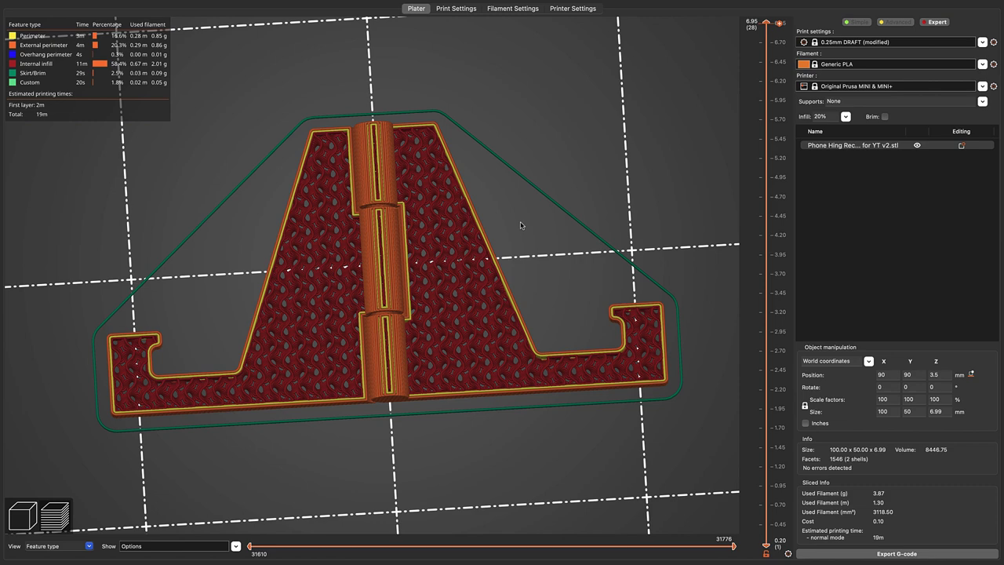
Try an infill density of 5% and reslice the hinge to inspect the gyroid pattern.
key(3)
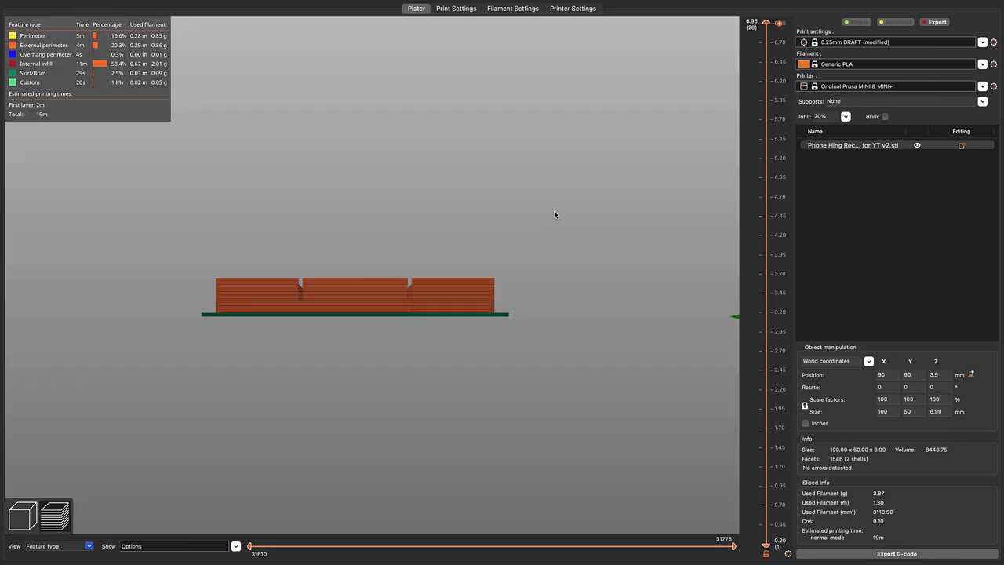
drag(556, 215, 675, 180)
click(827, 116)
text(5)
key(Return)
drag(547, 392, 606, 416)
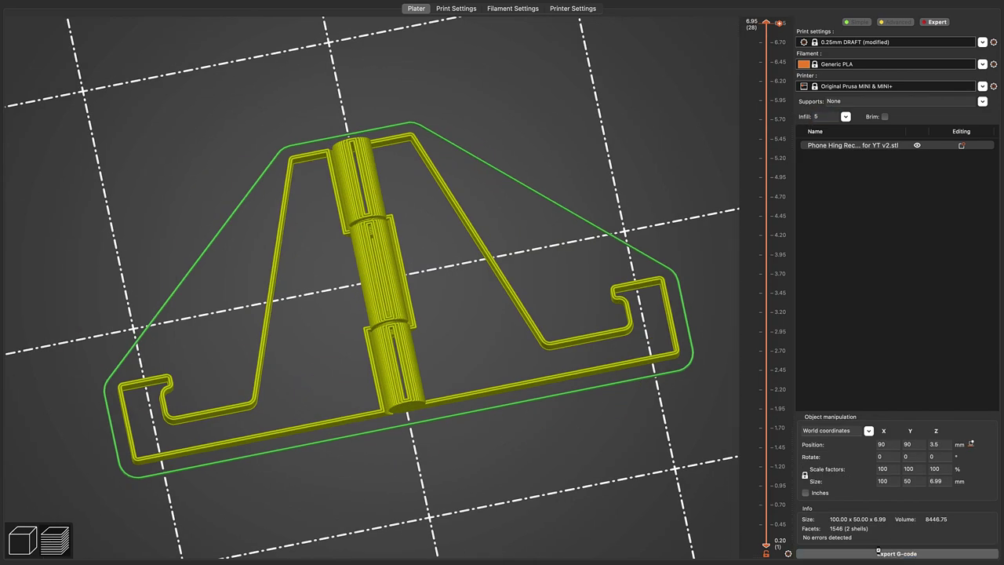
click(878, 553)
drag(472, 379, 472, 376)
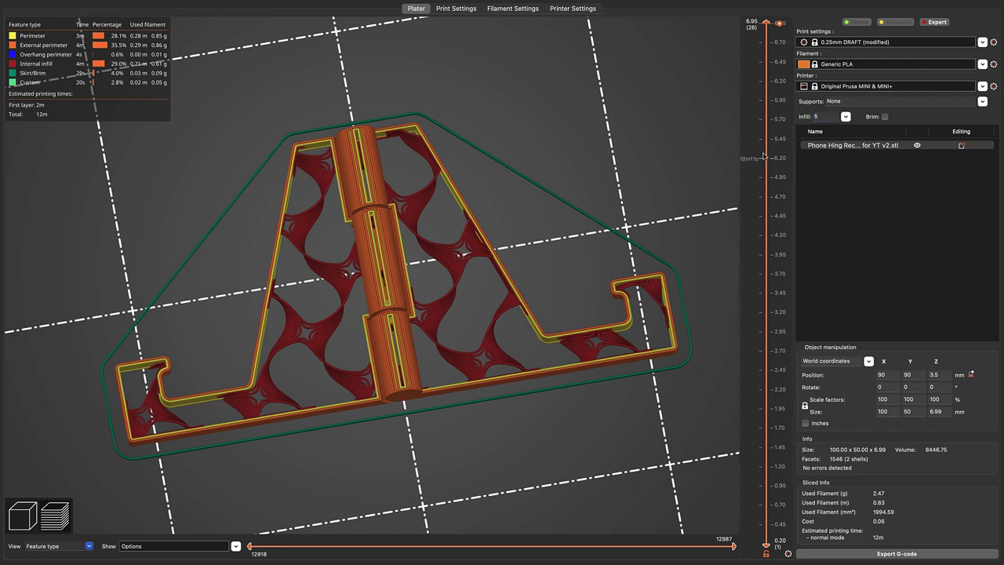
Try an infill density of 15% and reslice the hinge.
click(820, 116)
text(15)
key(Return)
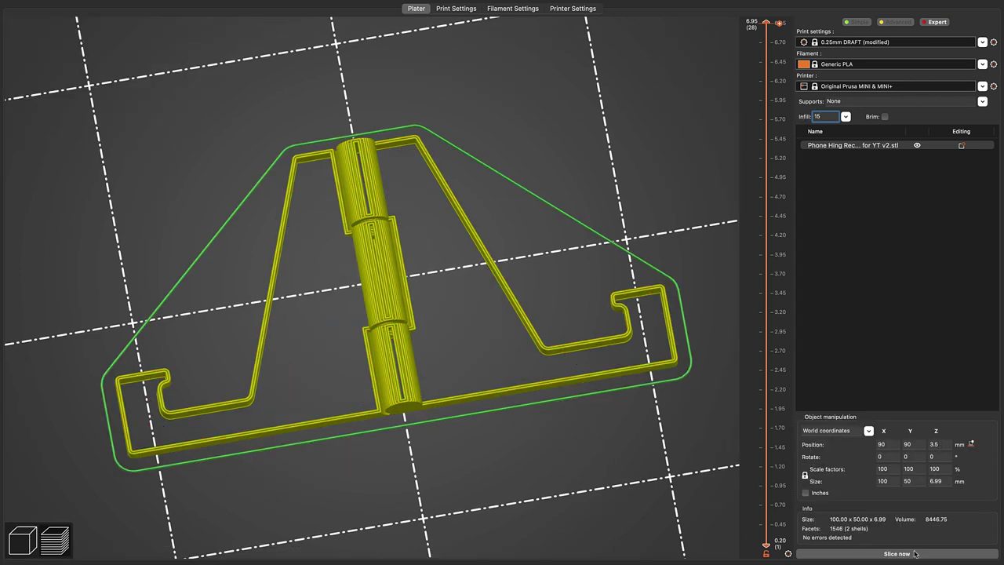
click(914, 553)
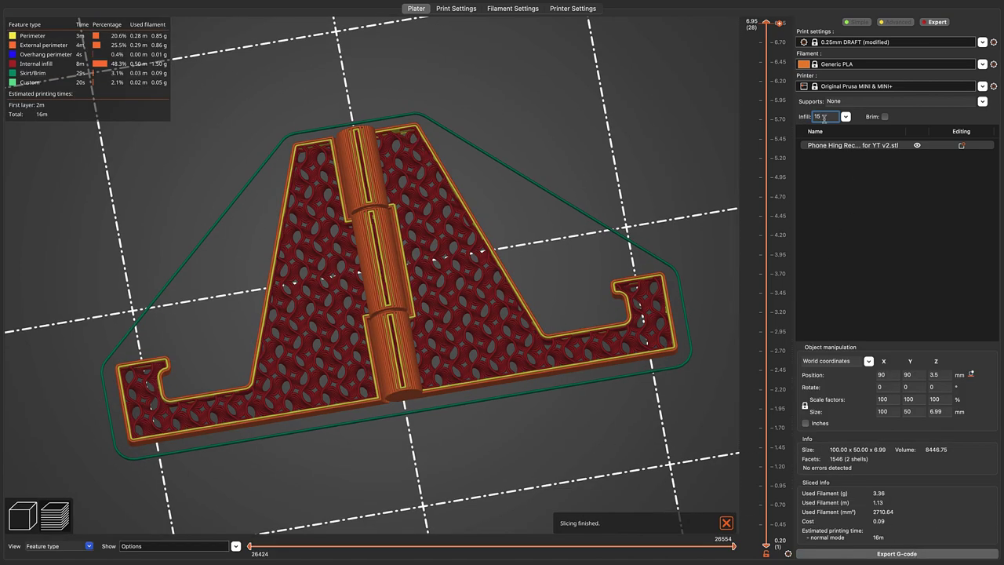
Set the infill density to 10% and reslice the hinge.
drag(822, 117, 810, 112)
text(10)
key(Return)
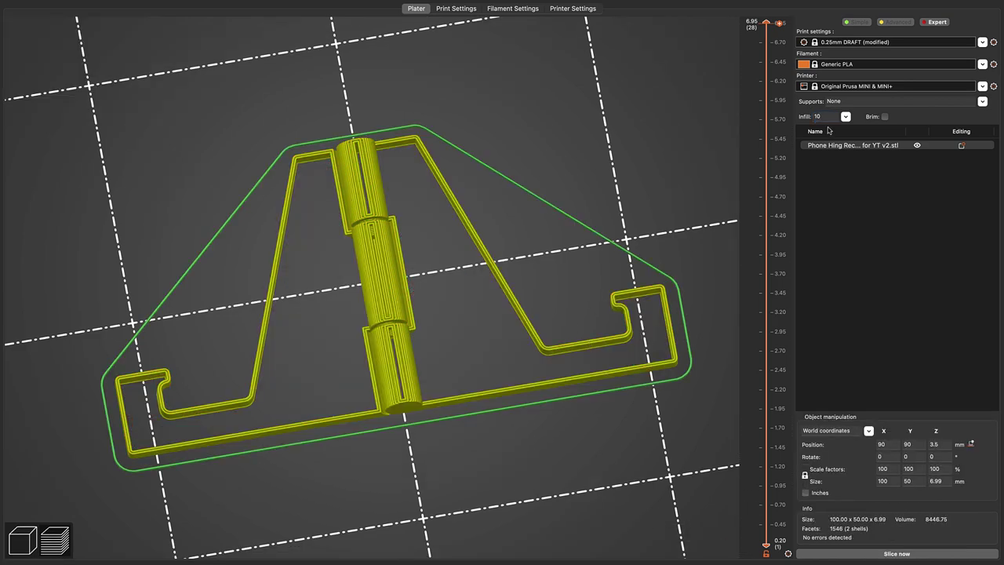
click(880, 553)
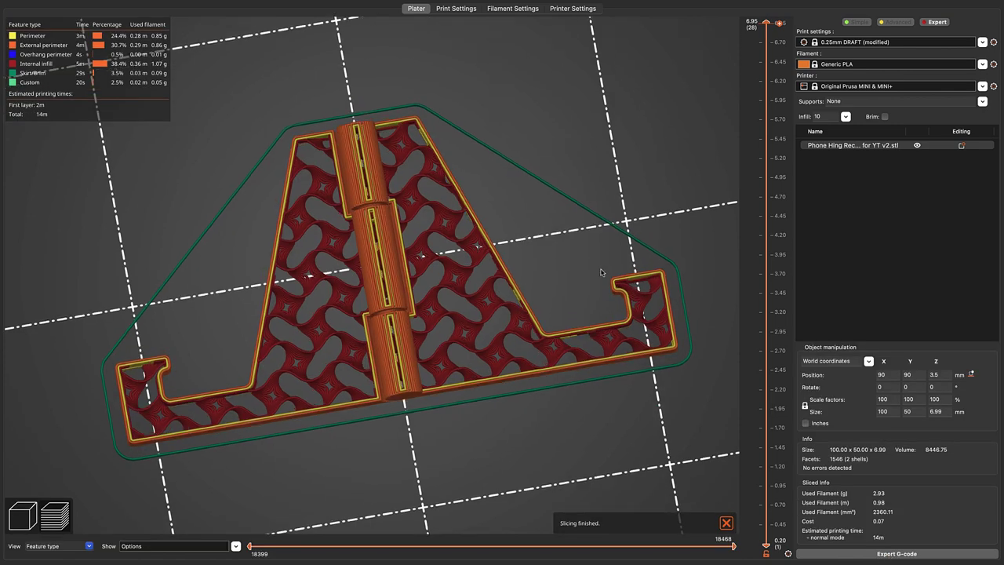
Examine the exposed gyroid infill, the outer walls and the hinge's cross-section at the 3.45 mm layer.
scroll(480, 310, up, 5)
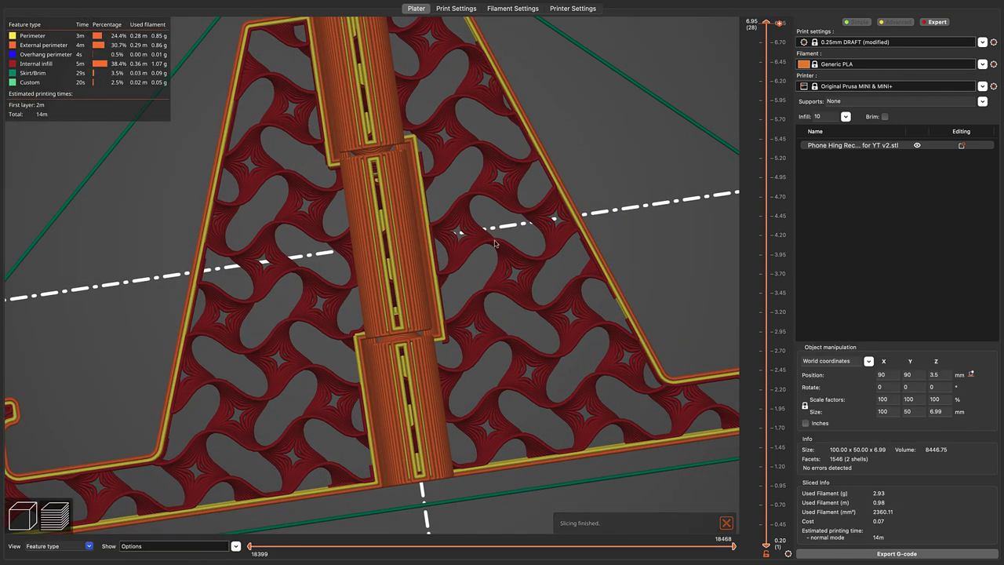
key(1)
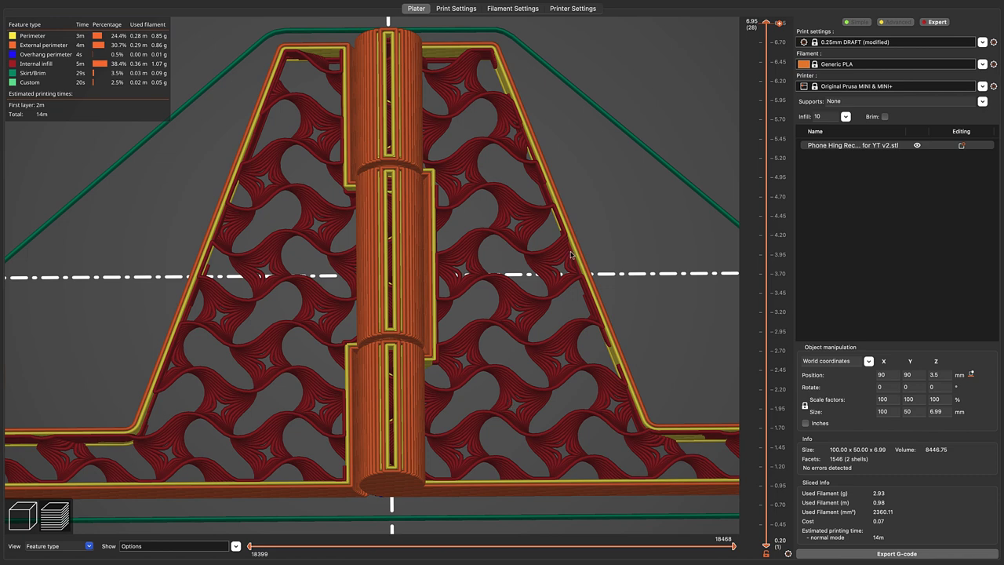
drag(388, 317, 390, 304)
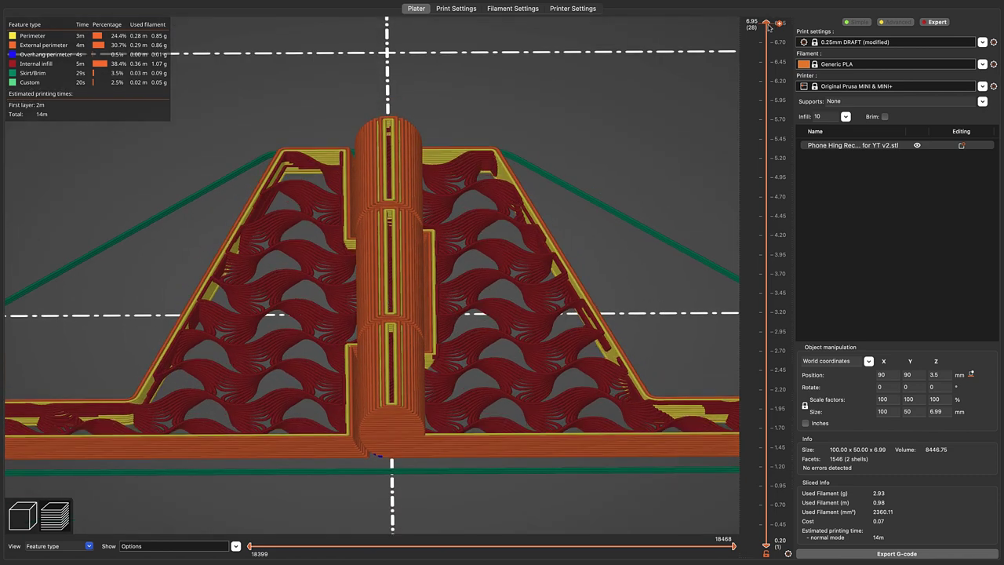
drag(768, 29, 768, 292)
right_drag(682, 247, 669, 245)
drag(669, 245, 596, 231)
scroll(596, 232, up, 4)
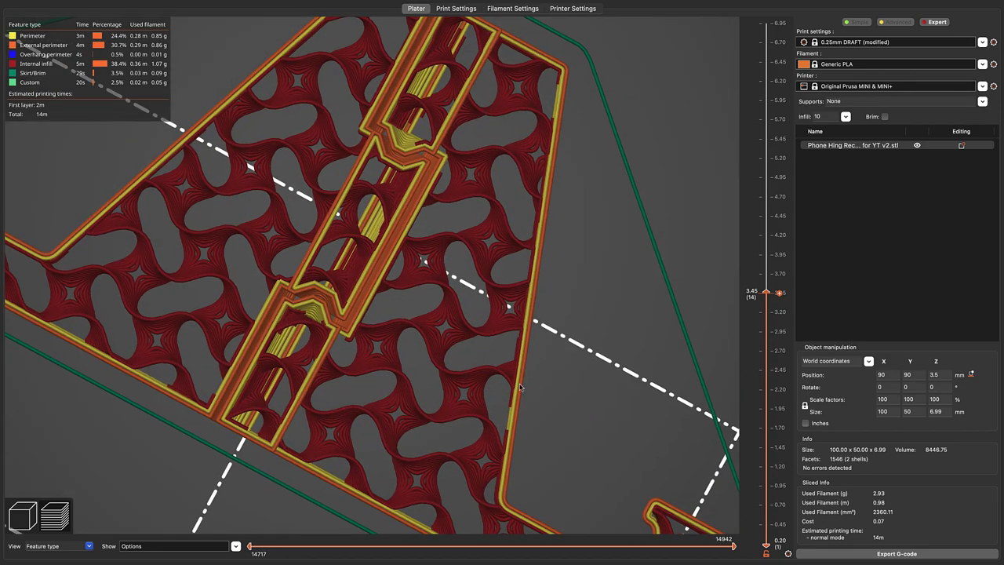
scroll(520, 386, up, 5)
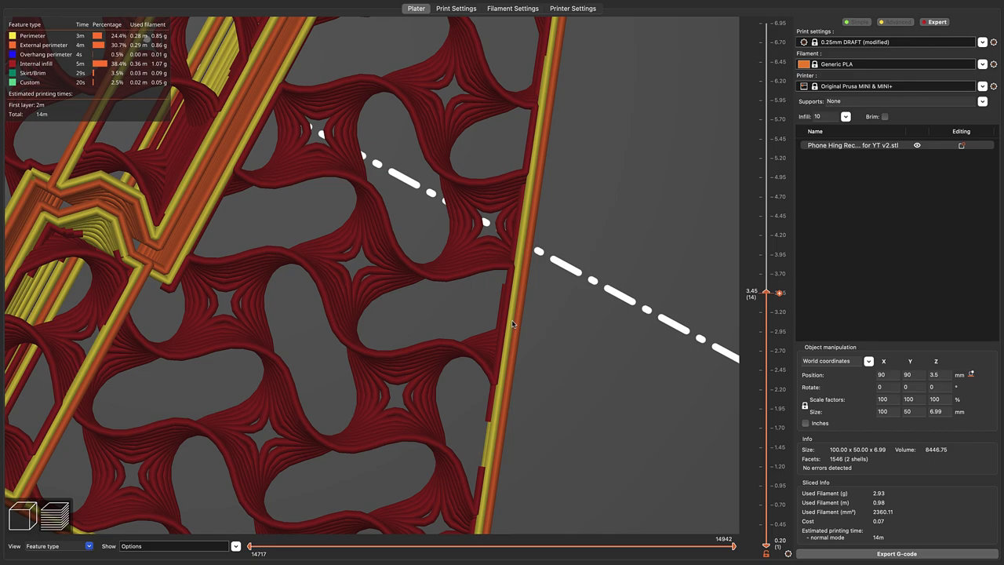
scroll(518, 340, down, 3)
drag(518, 341, 483, 231)
scroll(295, 356, up, 4)
drag(431, 262, 662, 171)
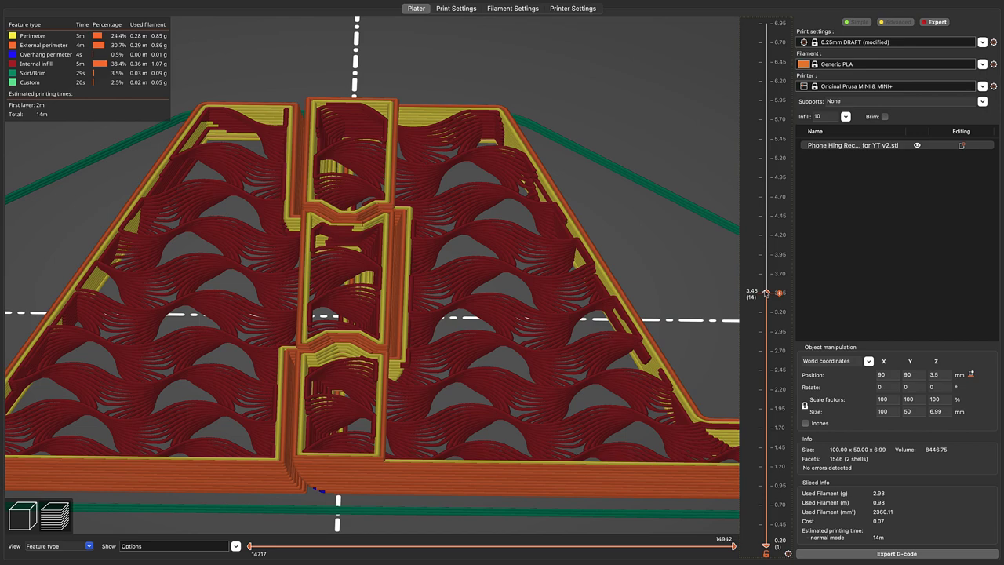
Show the layers up to 6.95 mm and examine the top of the hinge barrel and the surrounding infill.
drag(766, 293, 787, 22)
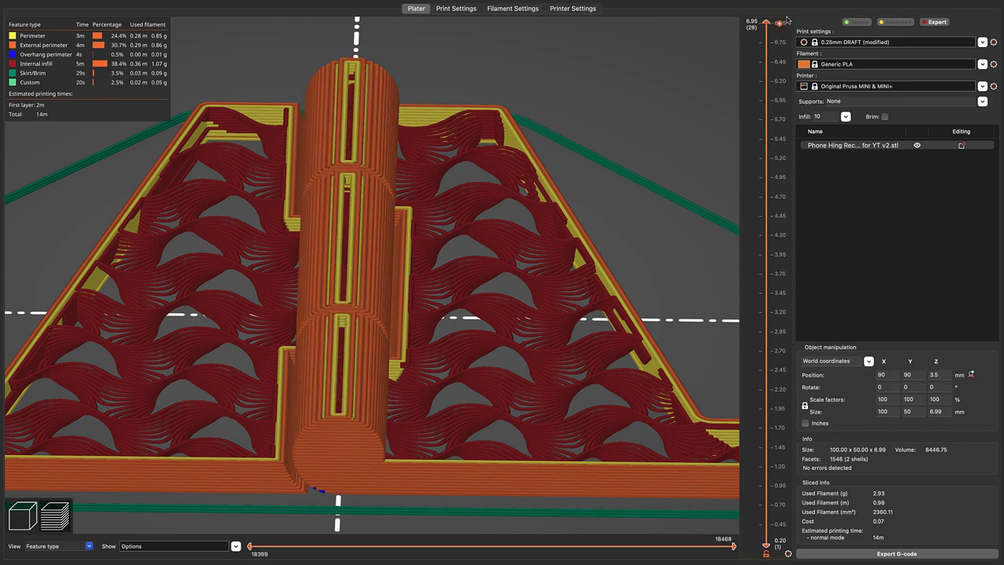
scroll(413, 262, up, 10)
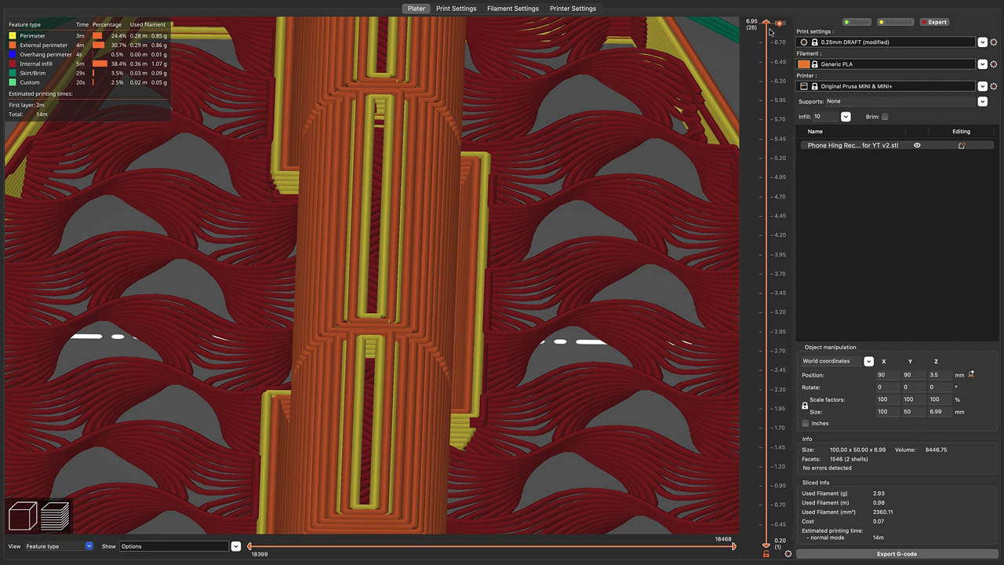
drag(767, 23, 775, 96)
scroll(775, 95, up, 4)
scroll(361, 204, down, 5)
drag(399, 303, 409, 287)
scroll(606, 305, up, 2)
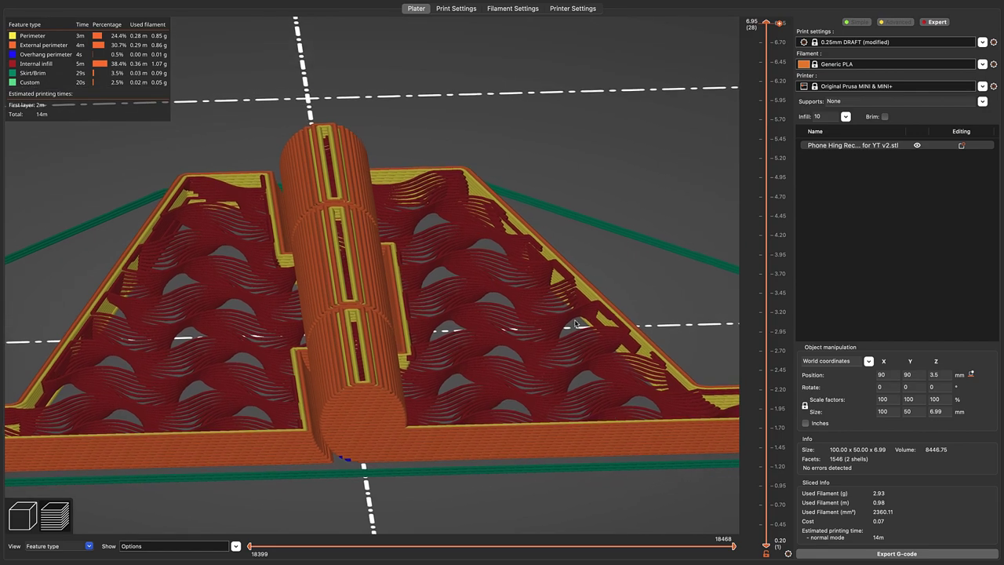
scroll(575, 326, up, 5)
scroll(620, 308, up, 1)
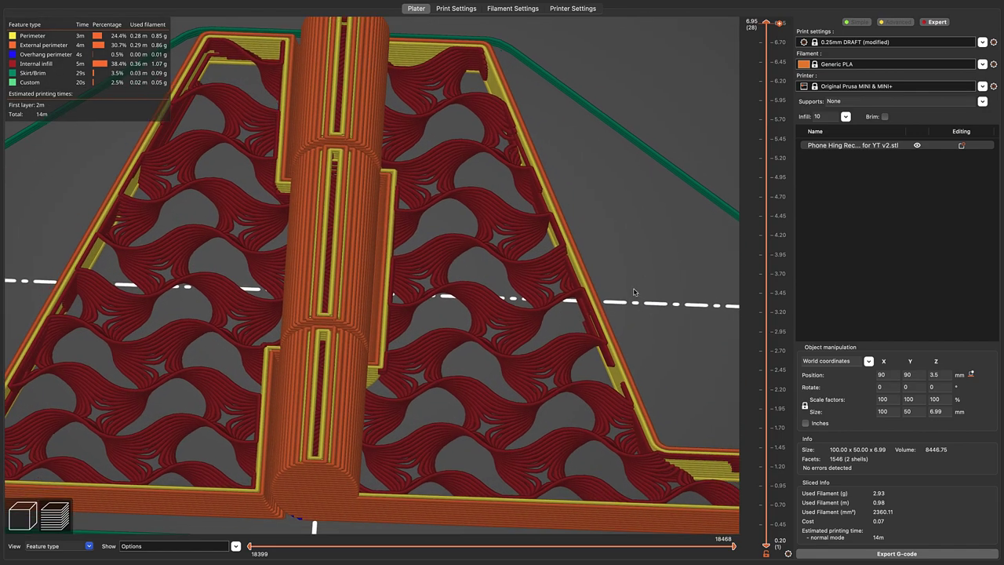
Set the number of perimeters to 4 and reslice the hinge.
click(456, 8)
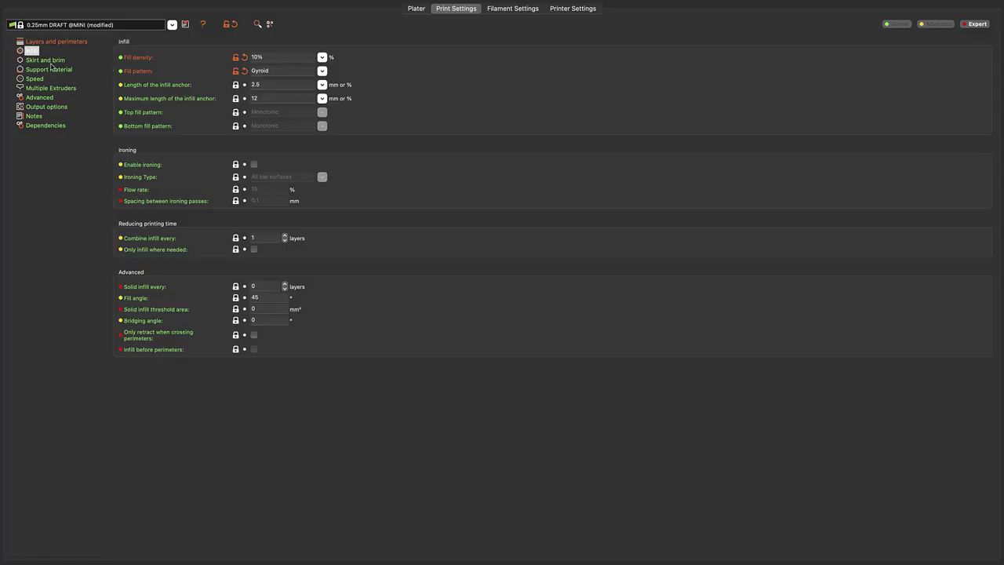
click(51, 44)
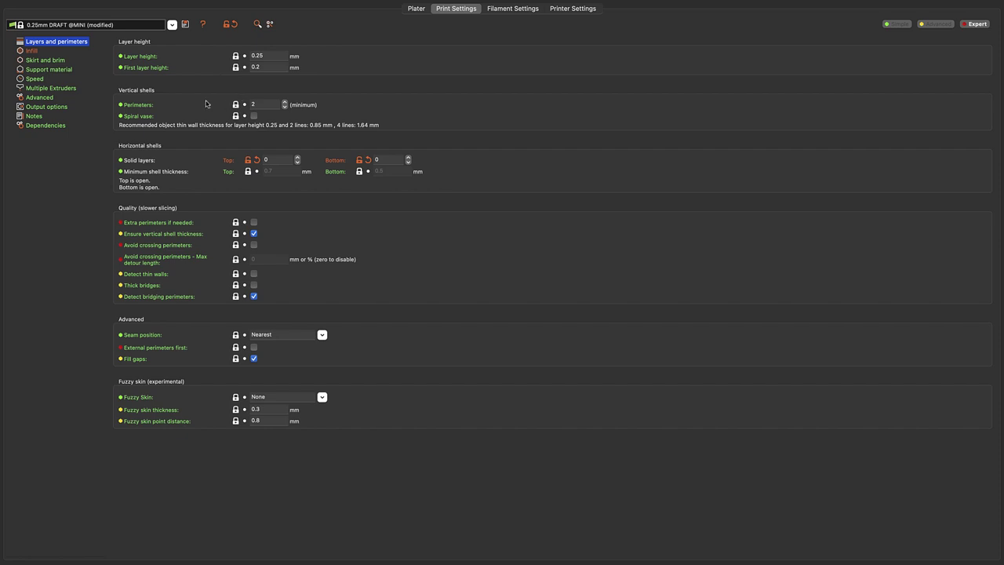
click(259, 105)
click(285, 102)
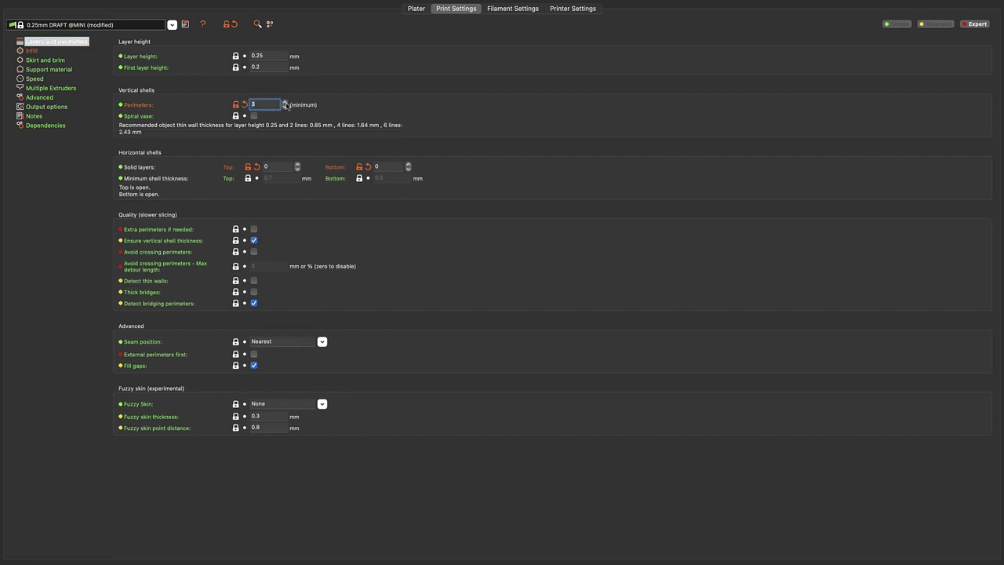
click(286, 103)
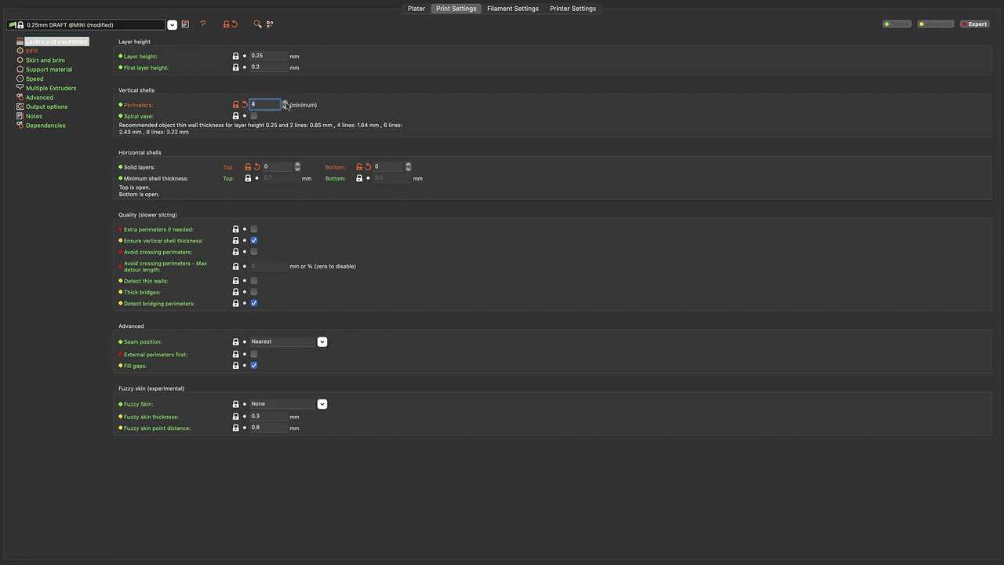
click(415, 8)
click(900, 556)
scroll(576, 368, down, 3)
drag(576, 368, 590, 307)
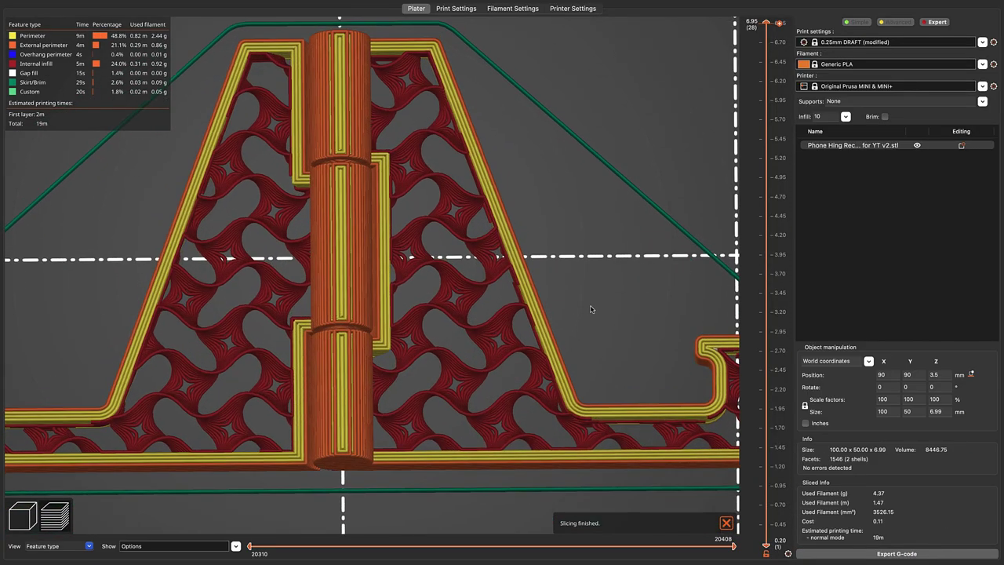
Examine the thicker walls up close and step through the hinge barrel's top layers from 6.45 to 6.95 mm.
scroll(590, 316, up, 6)
scroll(378, 330, up, 5)
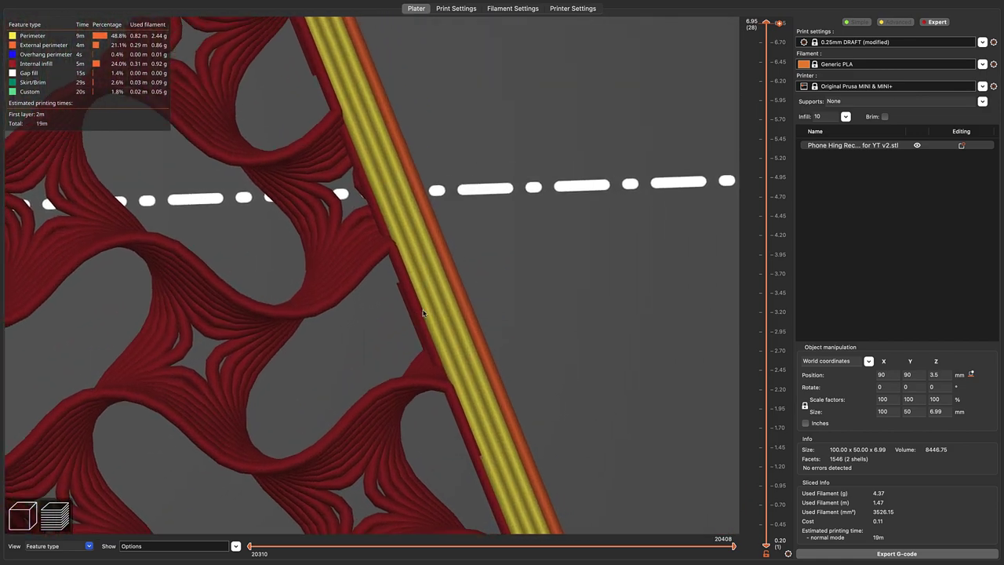
scroll(372, 334, down, 5)
drag(313, 337, 355, 281)
scroll(195, 291, up, 5)
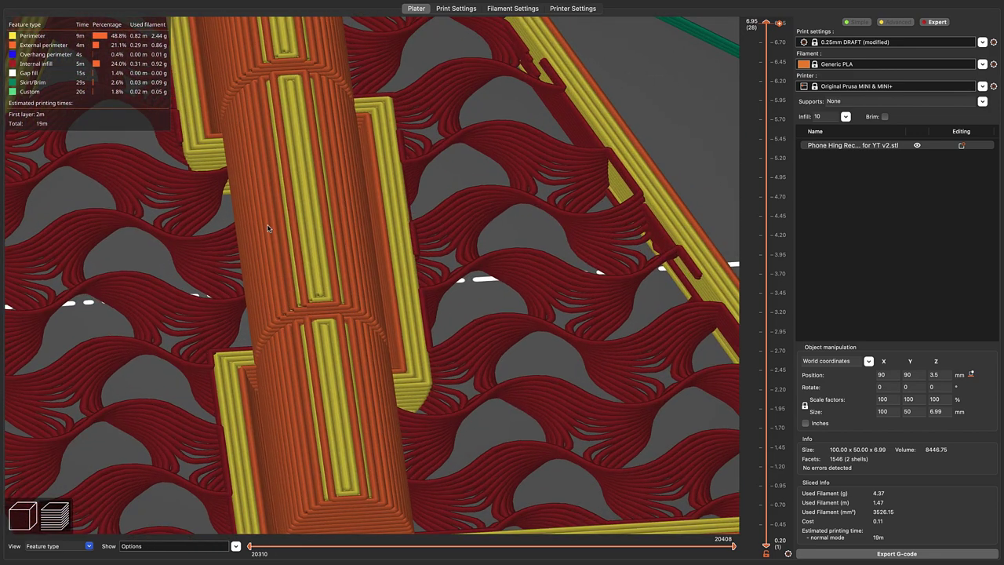
right_drag(268, 228, 302, 206)
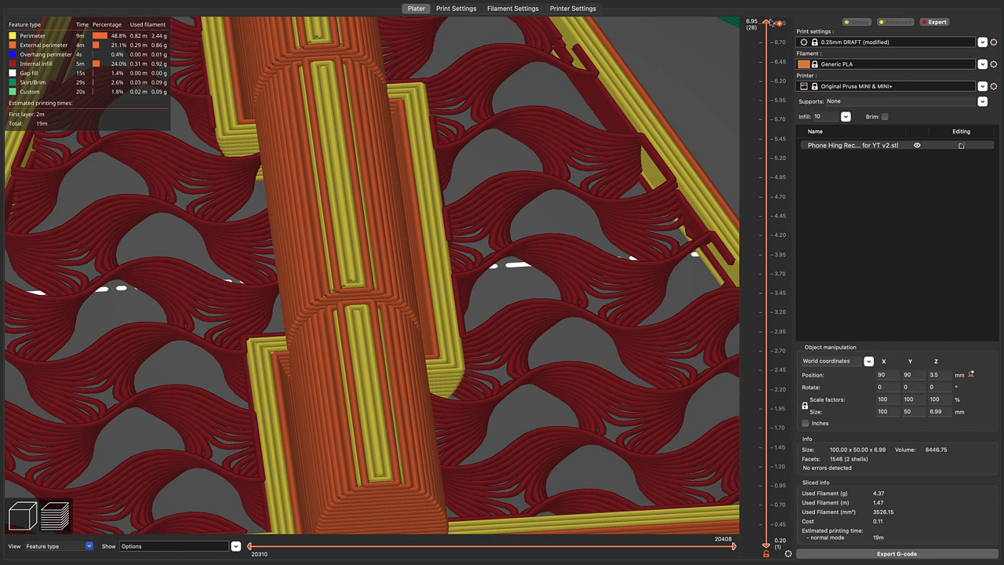
drag(769, 26, 773, 104)
scroll(774, 104, up, 2)
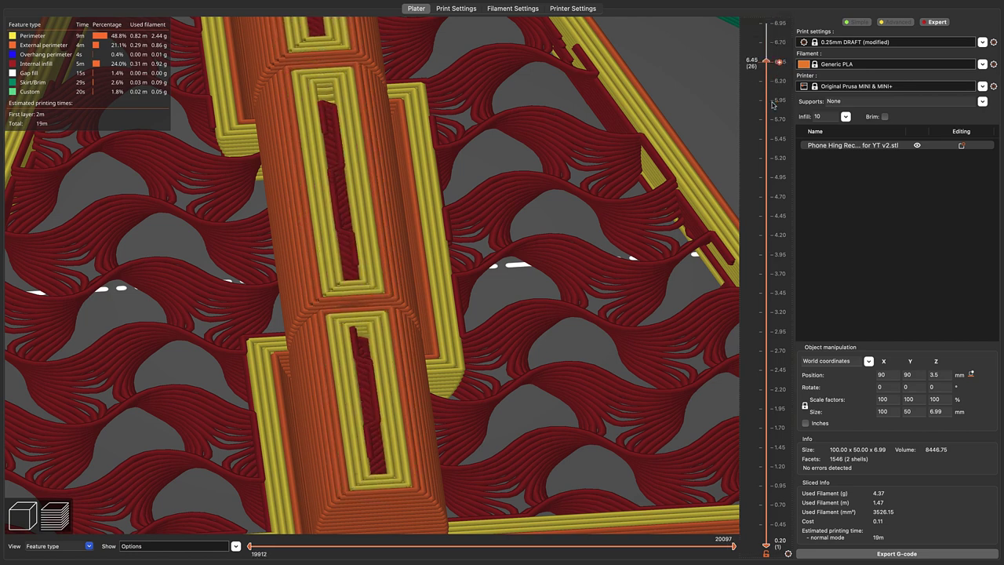
scroll(774, 104, up, 1)
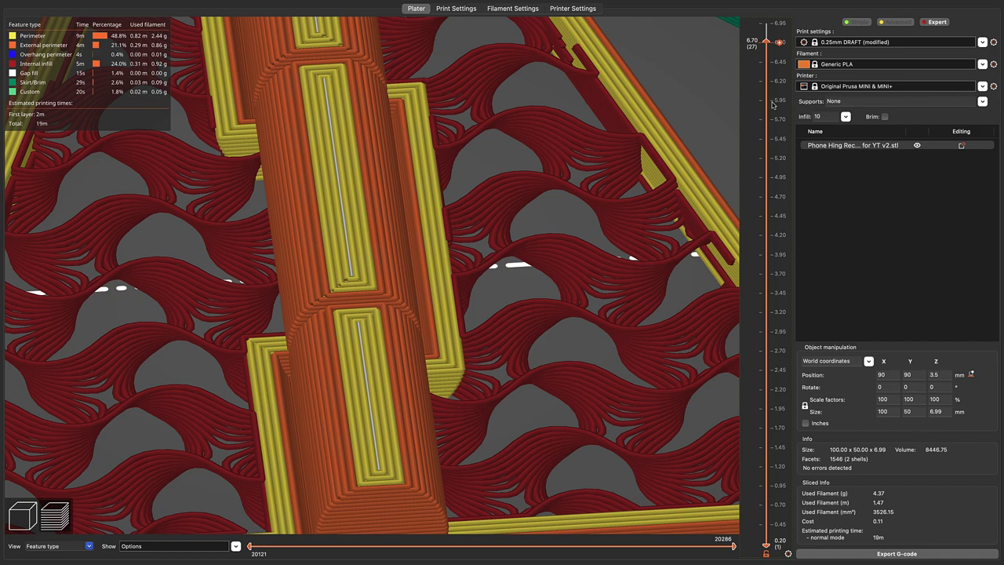
scroll(773, 105, up, 1)
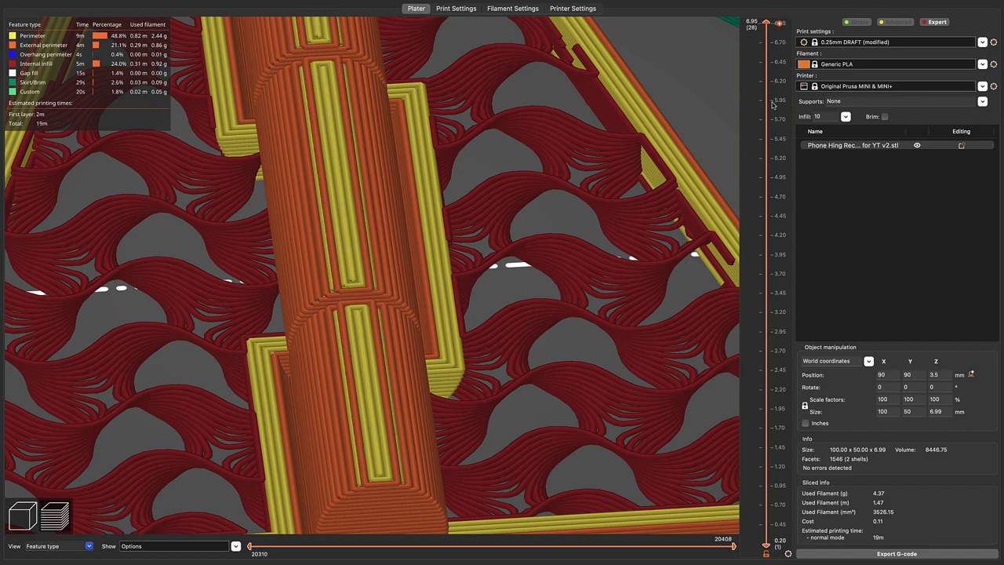
scroll(572, 201, down, 10)
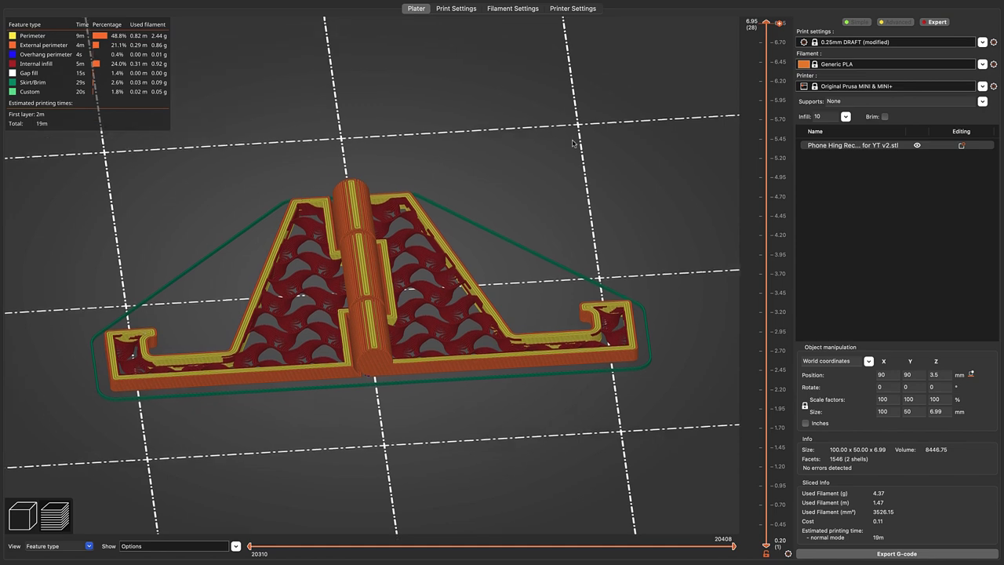
drag(572, 145, 546, 164)
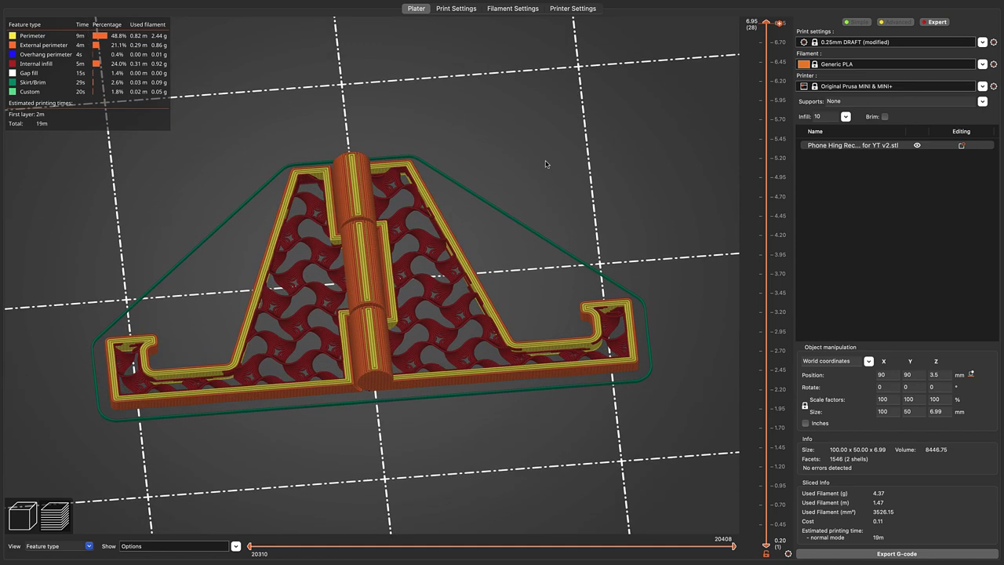
drag(546, 164, 557, 204)
scroll(556, 205, up, 5)
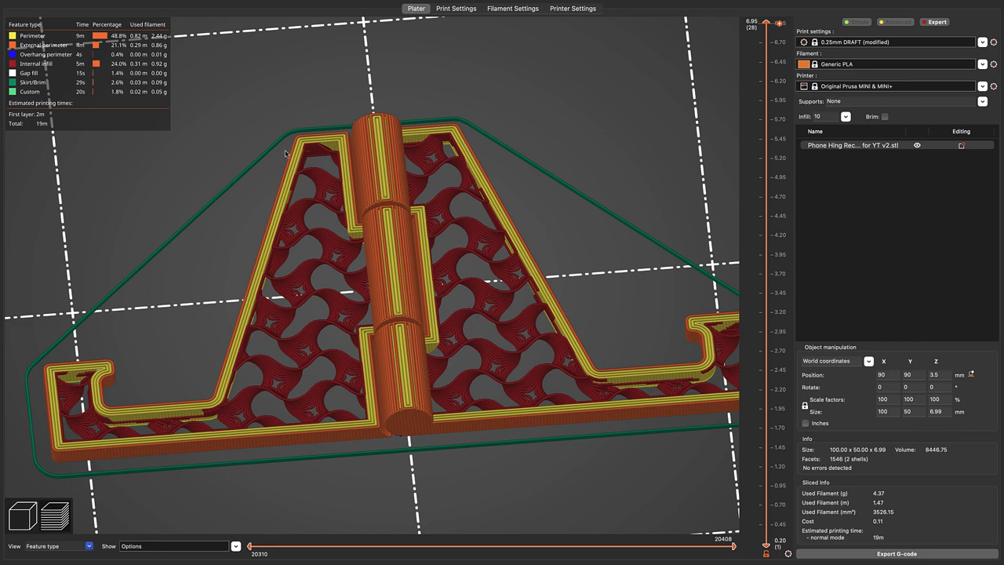
drag(693, 325, 816, 180)
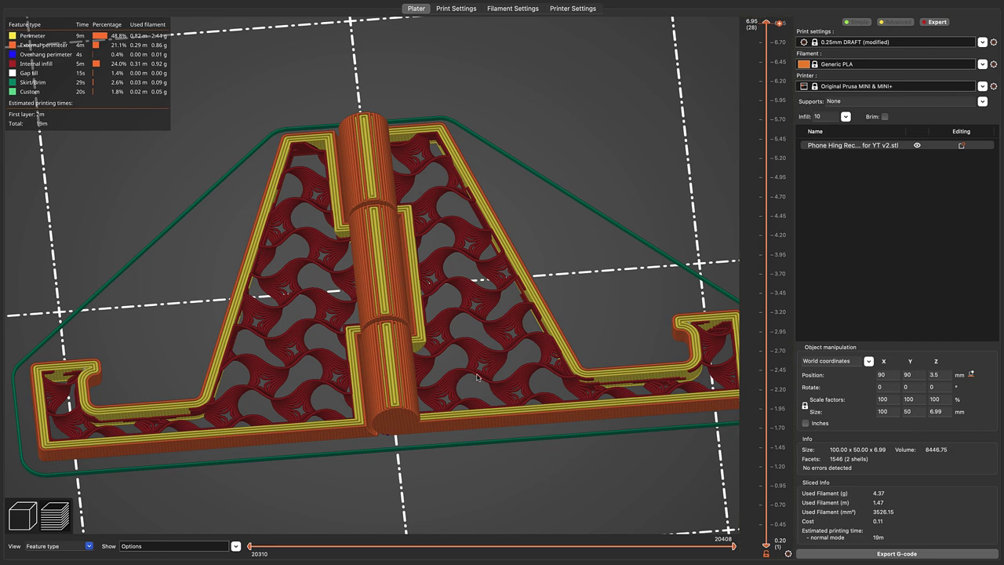
scroll(528, 337, down, 3)
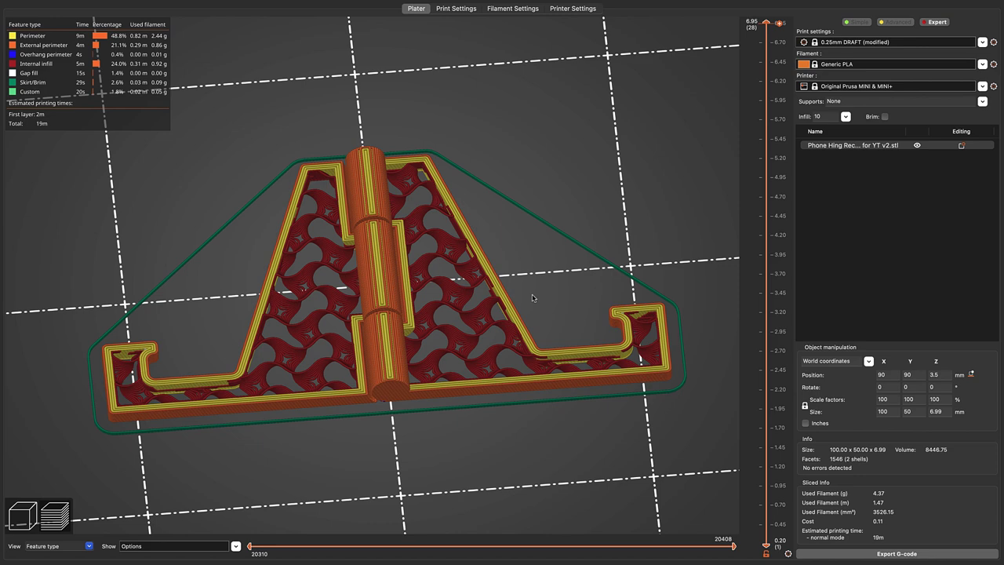
drag(532, 298, 532, 298)
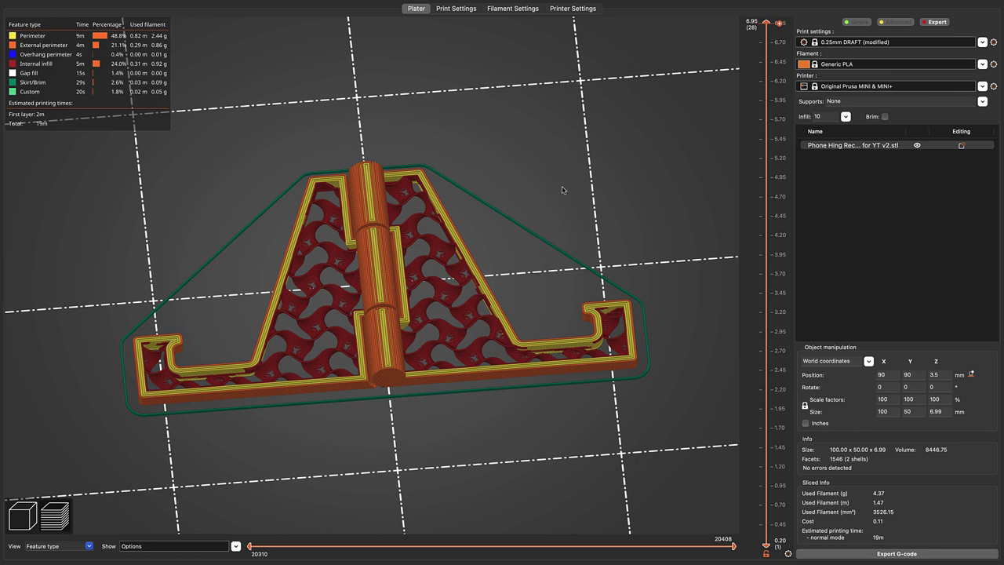
drag(562, 189, 562, 197)
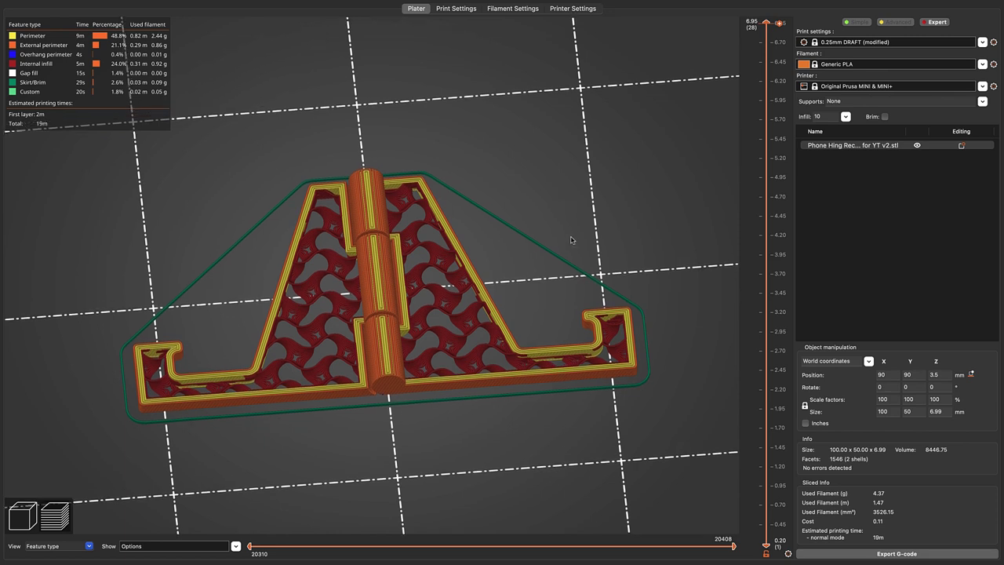